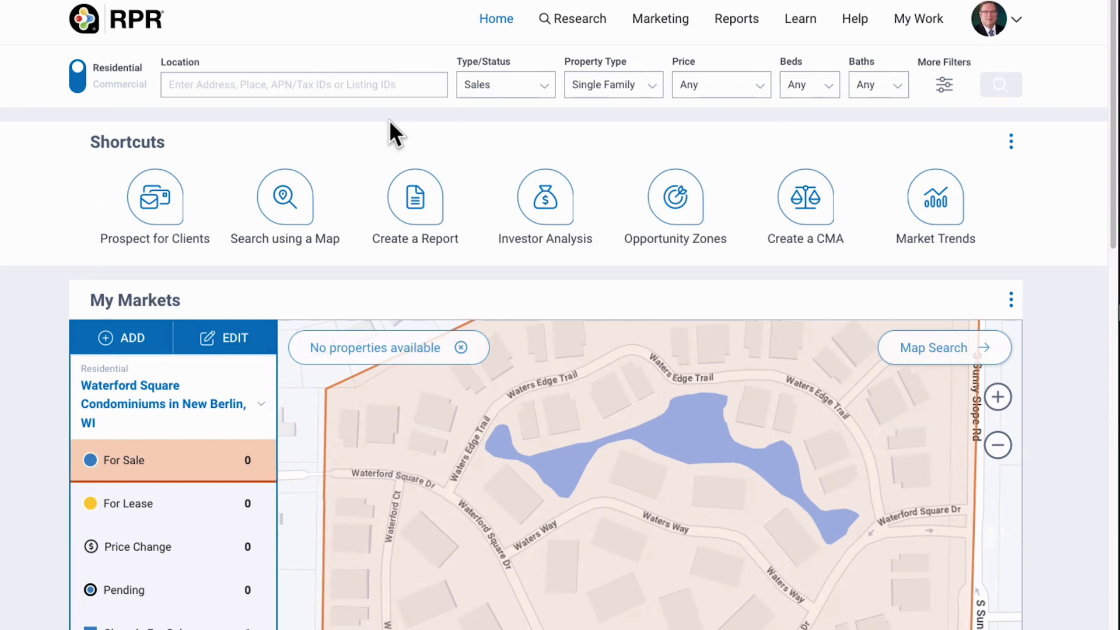
# Step: Open the most recently searched San Mateo property and show its Market Trends
pyautogui.click(396, 81)
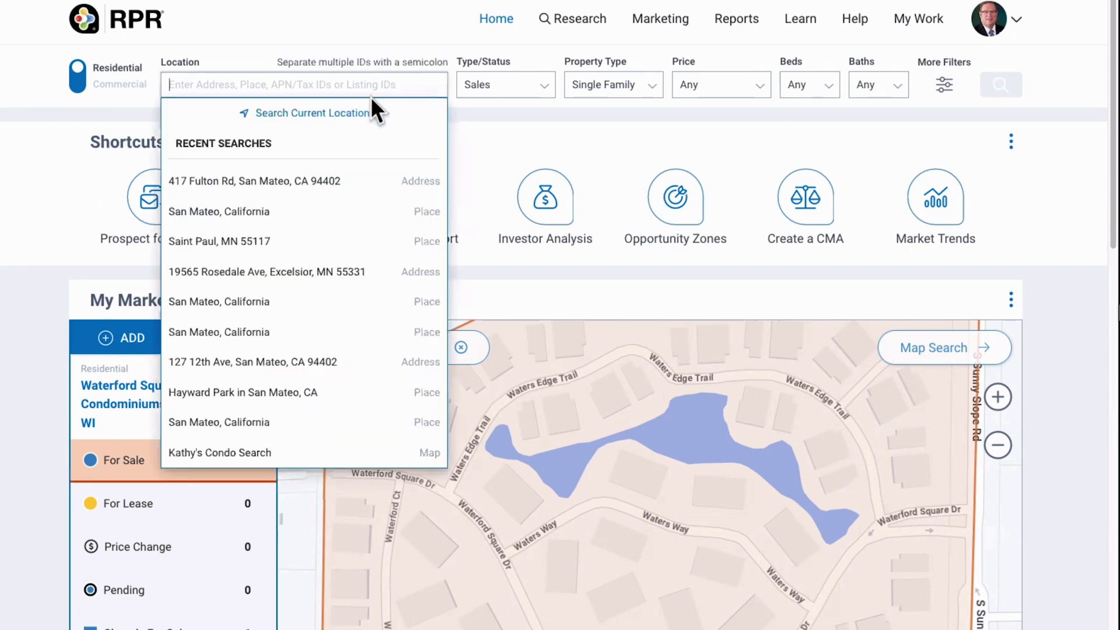
pyautogui.click(277, 181)
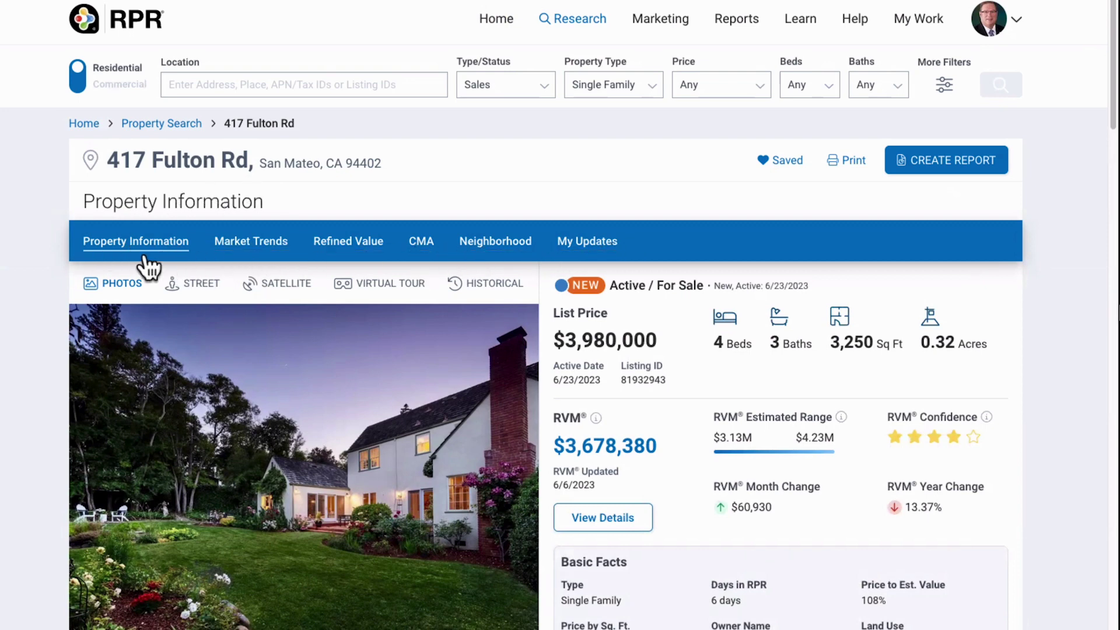
pyautogui.click(241, 245)
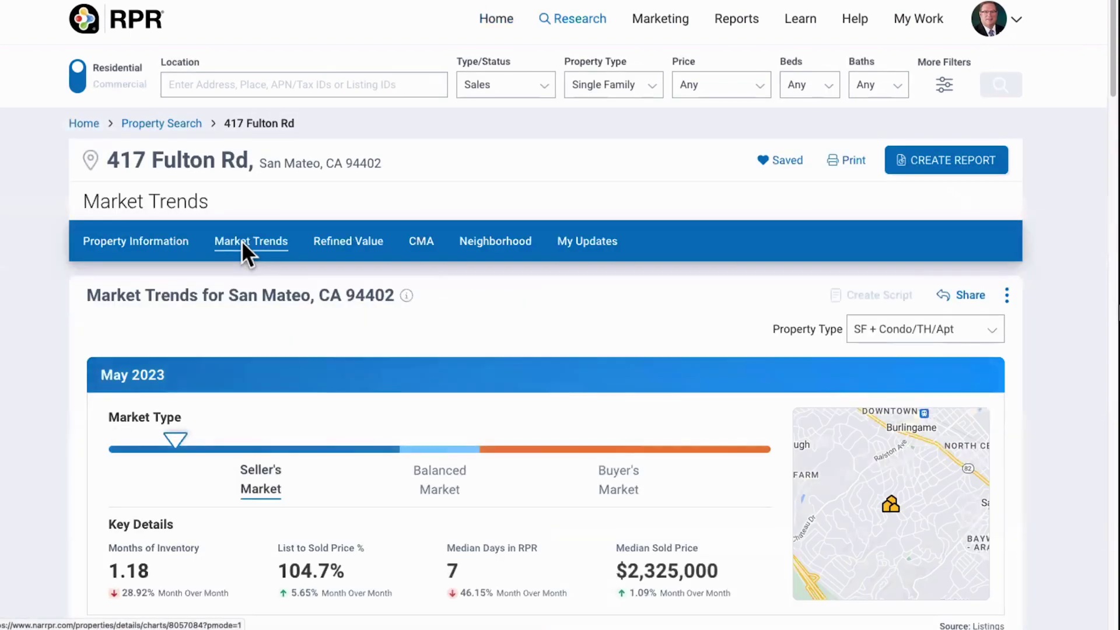
# Step: Read the explanation of the data behind the Market Trends summary for San Mateo, CA 94402
pyautogui.scroll(-3, 239, 244)
pyautogui.scroll(-3, 235, 240)
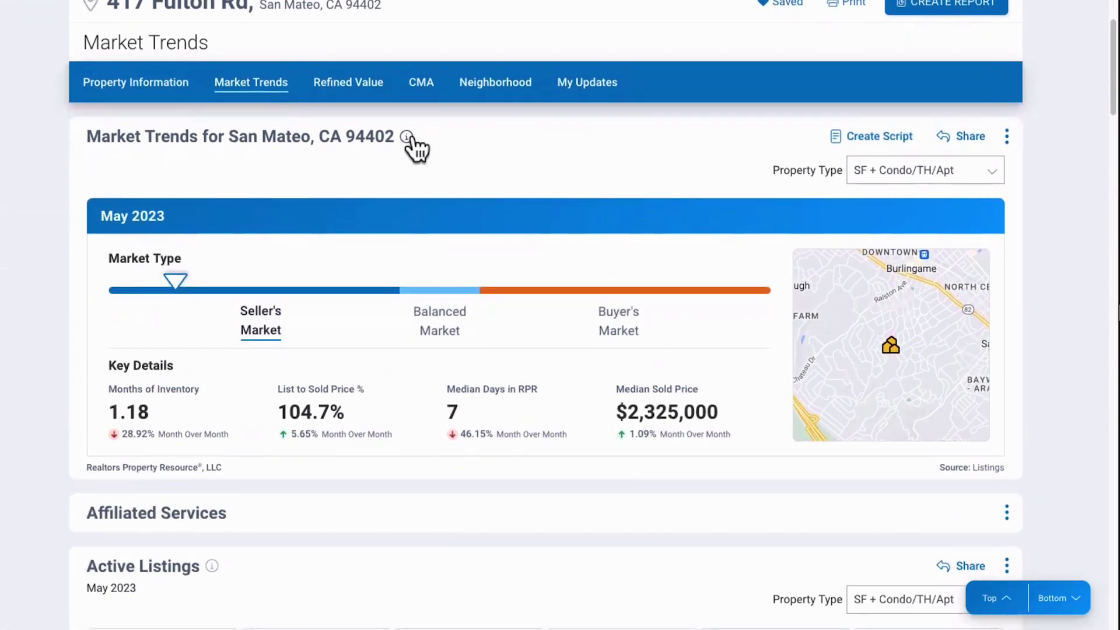
pyautogui.click(406, 136)
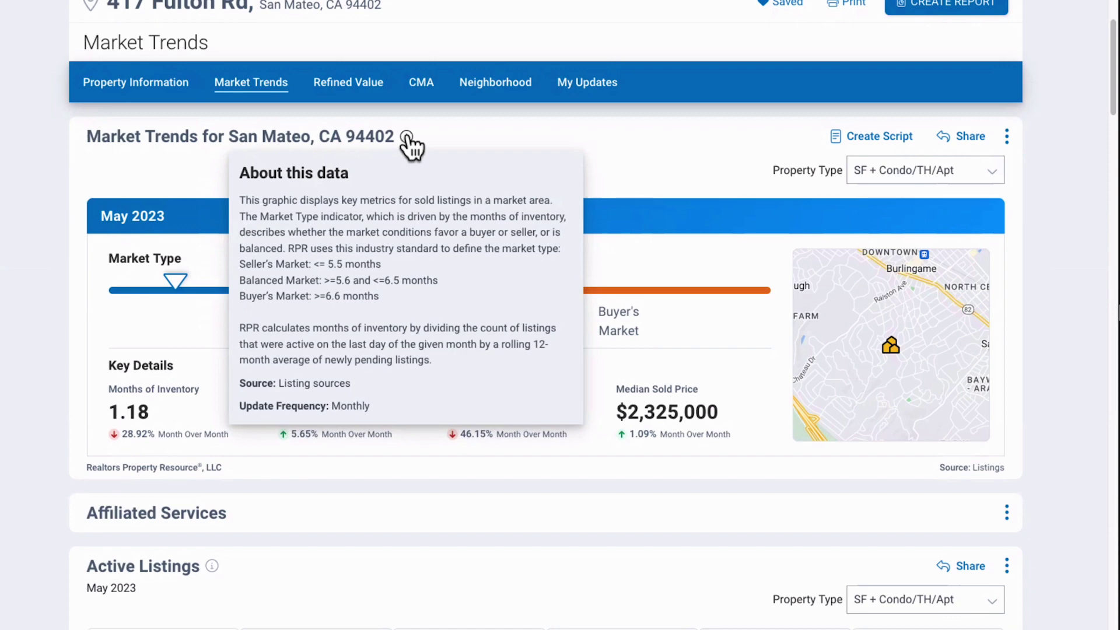
pyautogui.click(406, 136)
# Step: Look through the property type choices for the Market Trends summary and leave the selection as it is
pyautogui.scroll(-2, 409, 143)
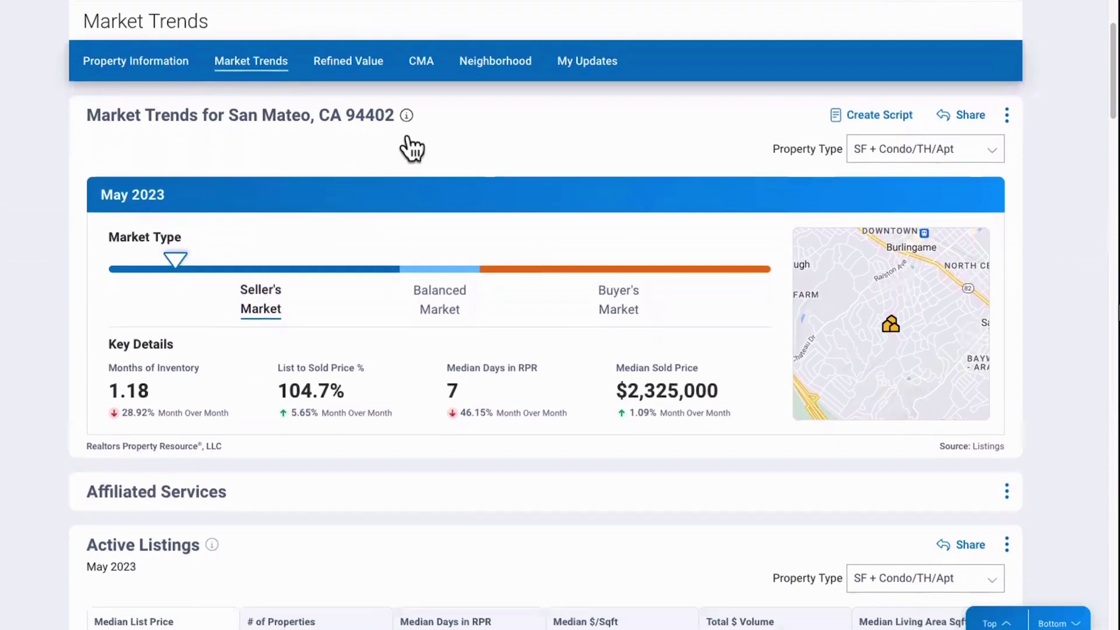
pyautogui.scroll(-2, 407, 135)
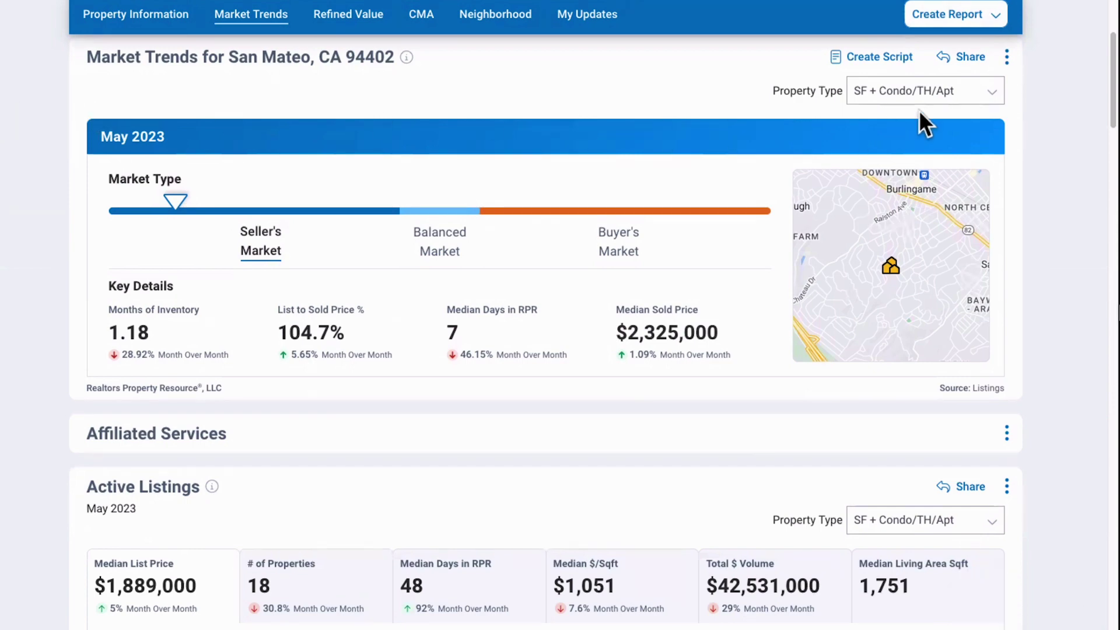
pyautogui.click(995, 95)
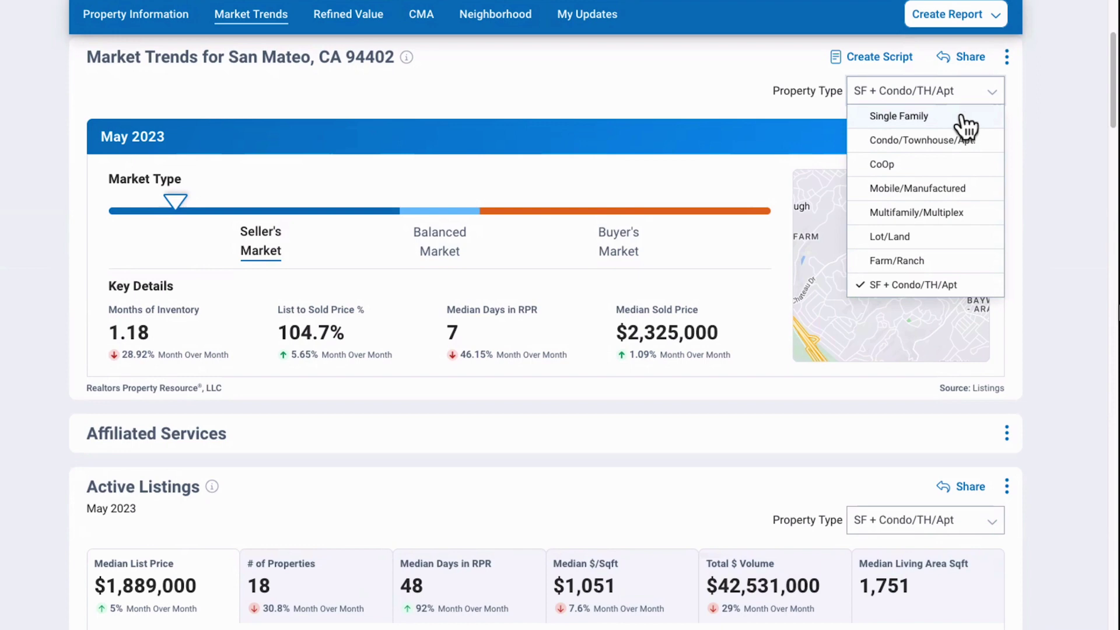
pyautogui.click(1070, 122)
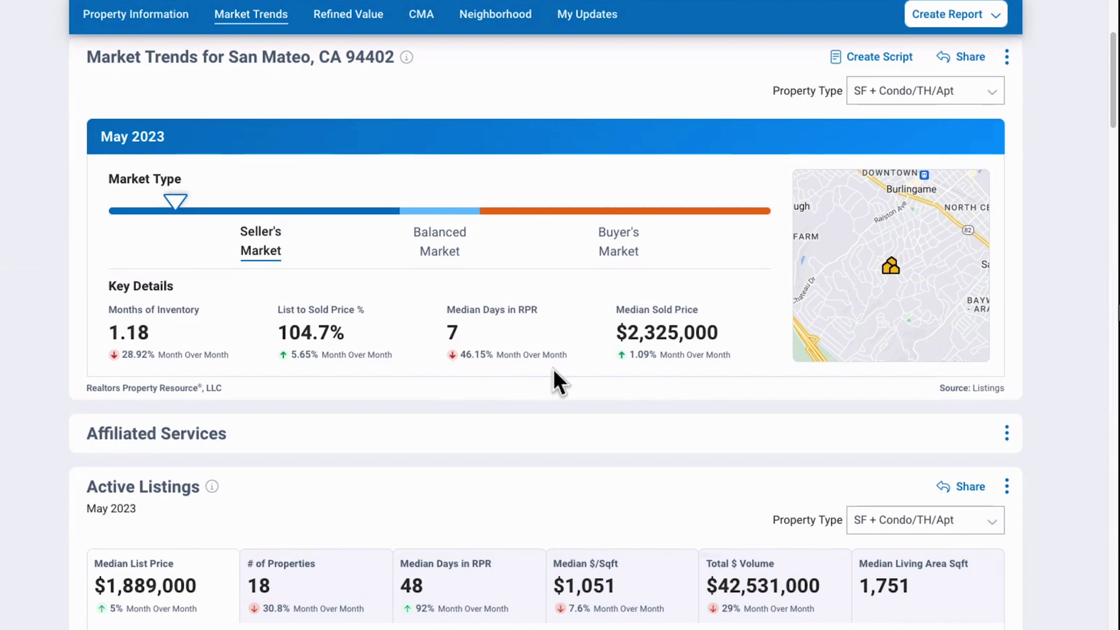
# Step: View the Active Listings chart by number of properties and by median days in RPR
pyautogui.scroll(-1, 553, 368)
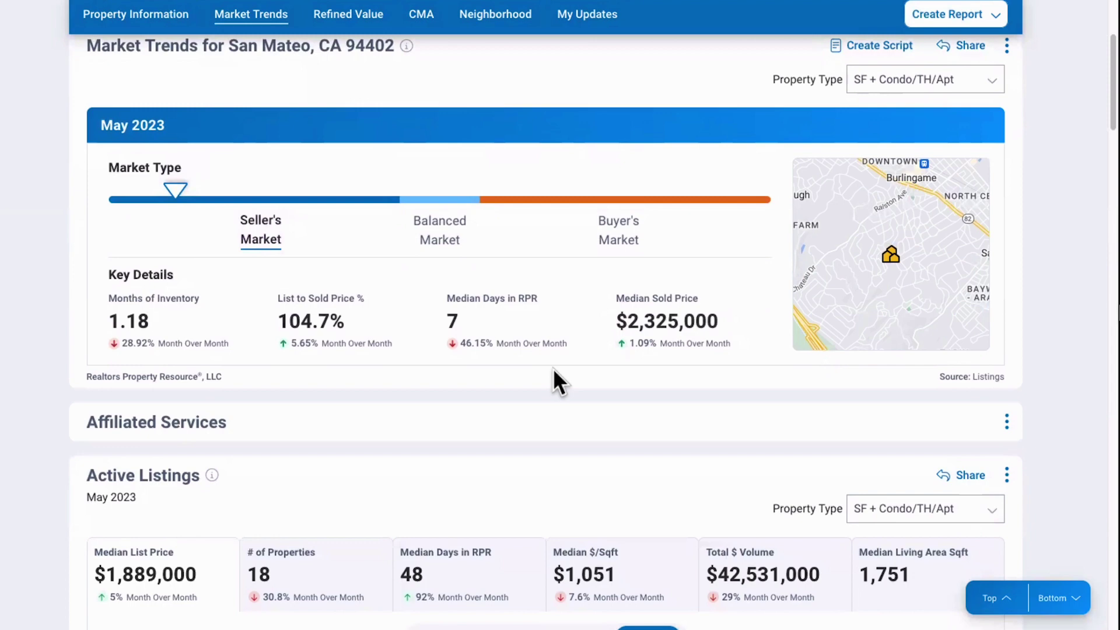
pyautogui.scroll(-1, 553, 383)
pyautogui.scroll(-3, 553, 369)
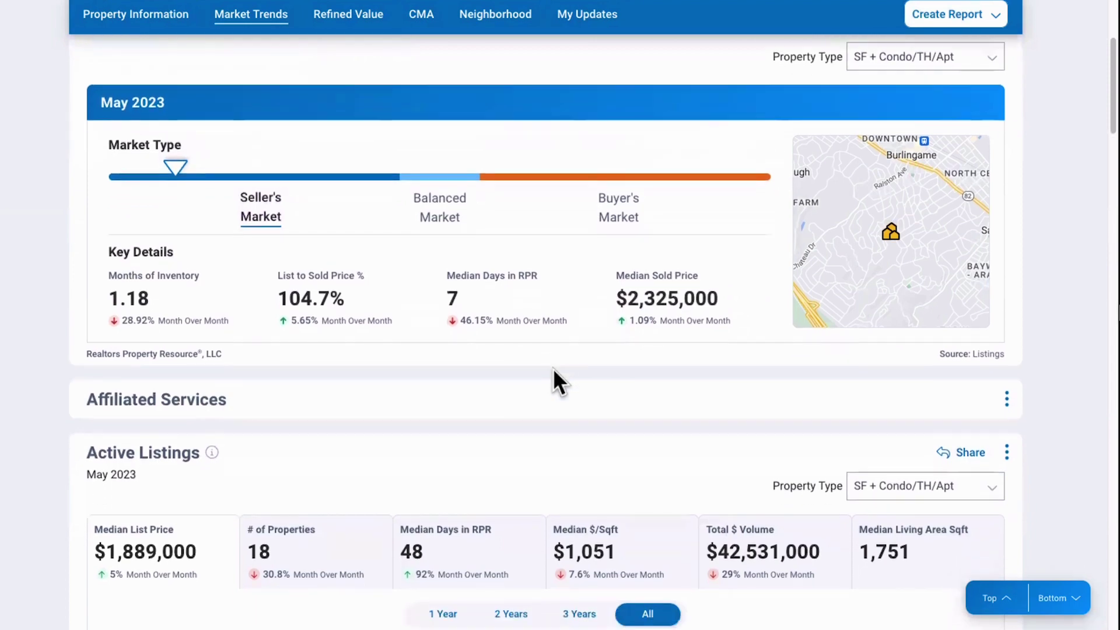
pyautogui.scroll(-5, 553, 369)
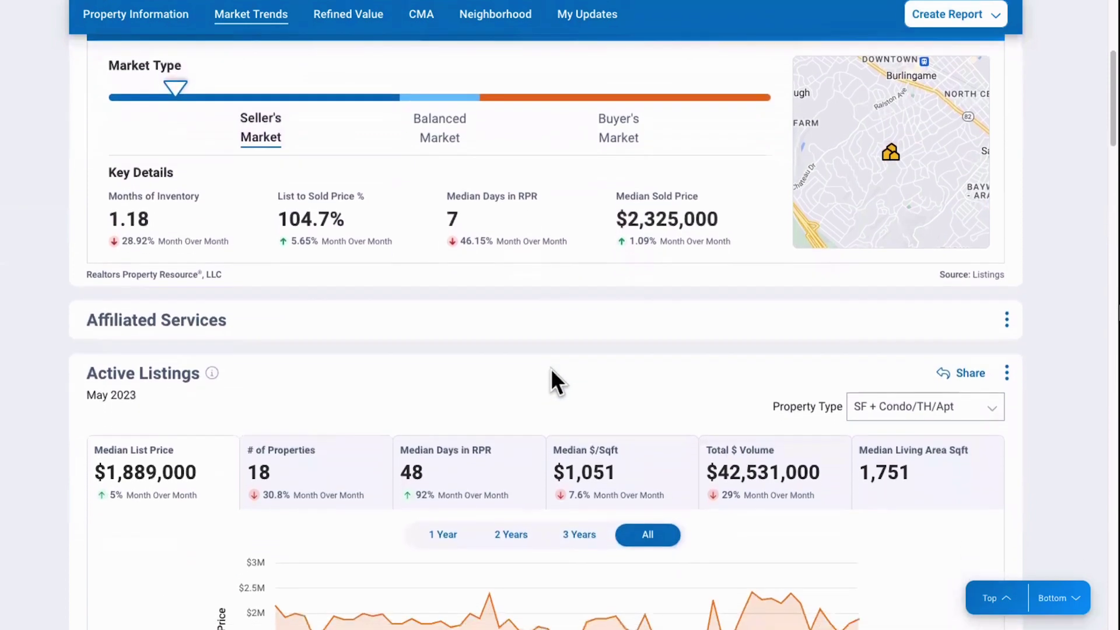
pyautogui.scroll(-5, 547, 383)
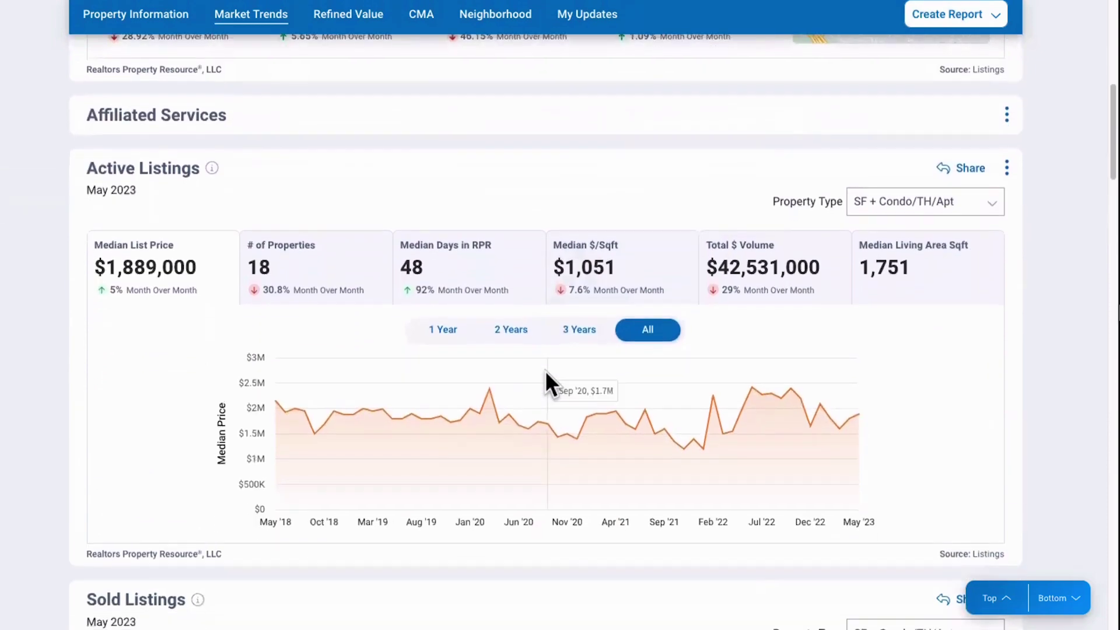
pyautogui.scroll(-1, 547, 376)
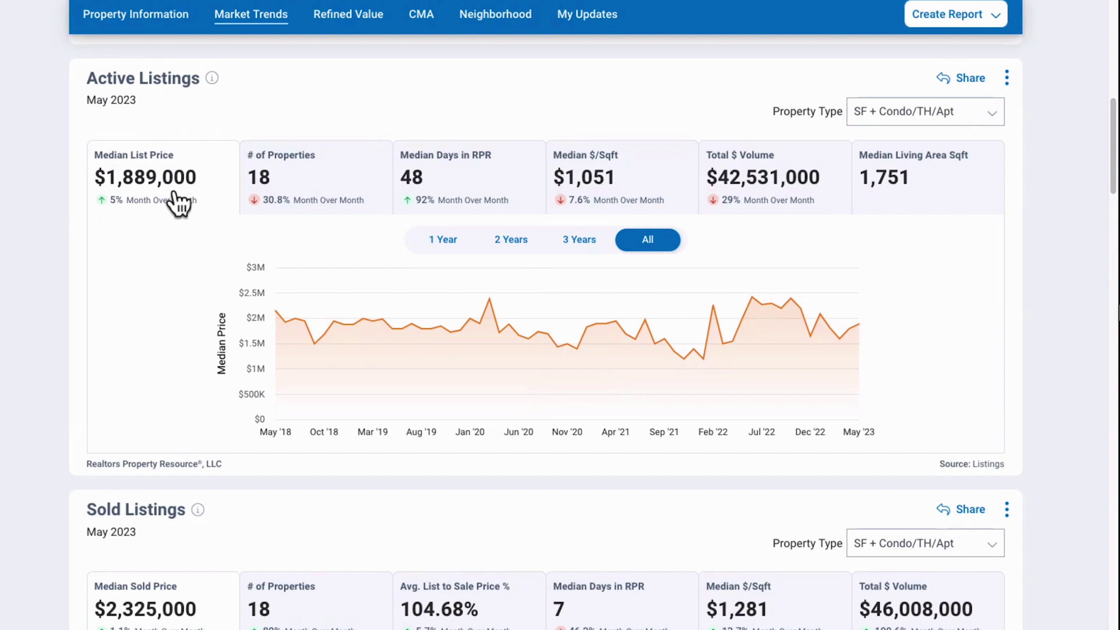
pyautogui.click(302, 188)
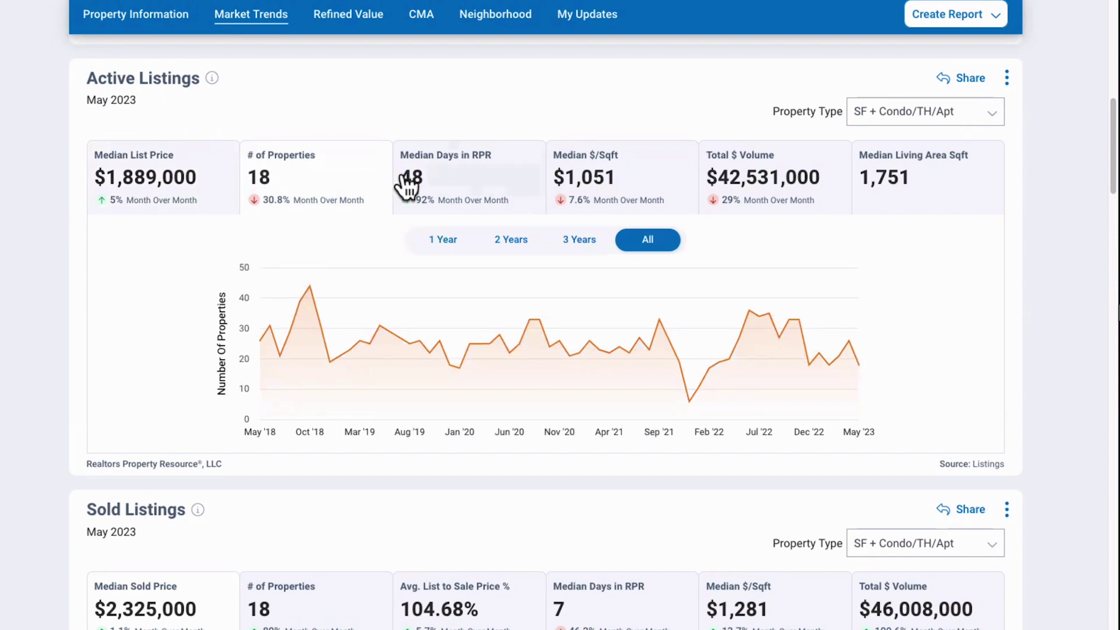
pyautogui.click(492, 185)
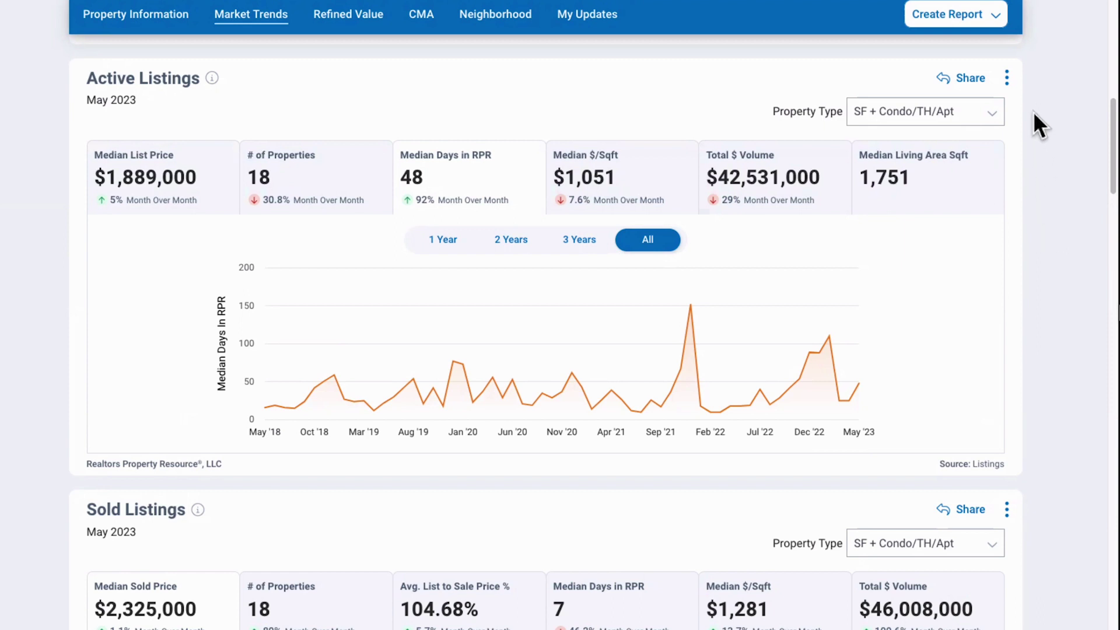
# Step: Collapse the Active Listings card
pyautogui.click(1007, 81)
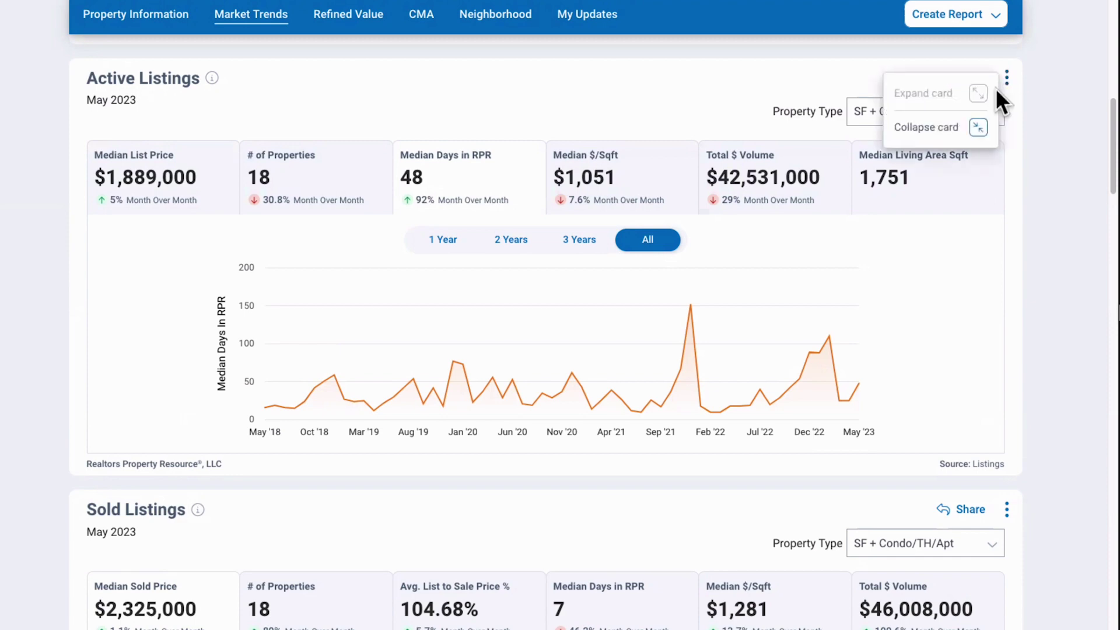
pyautogui.click(932, 129)
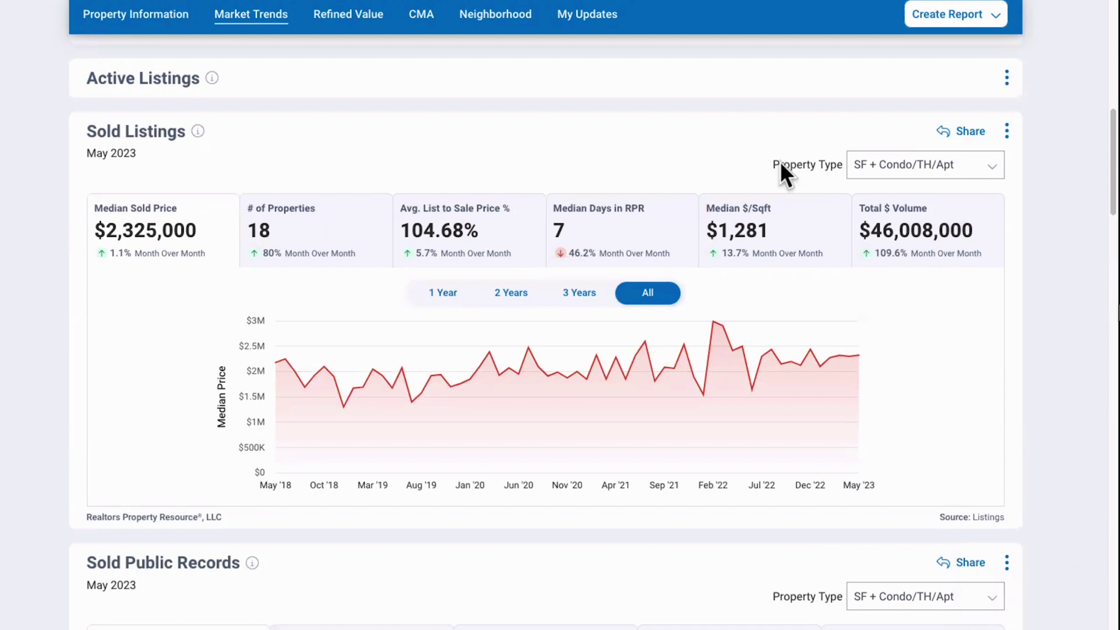
# Step: View the Sold Listings chart by median days in RPR, and collapse that card
pyautogui.scroll(-1, 976, 337)
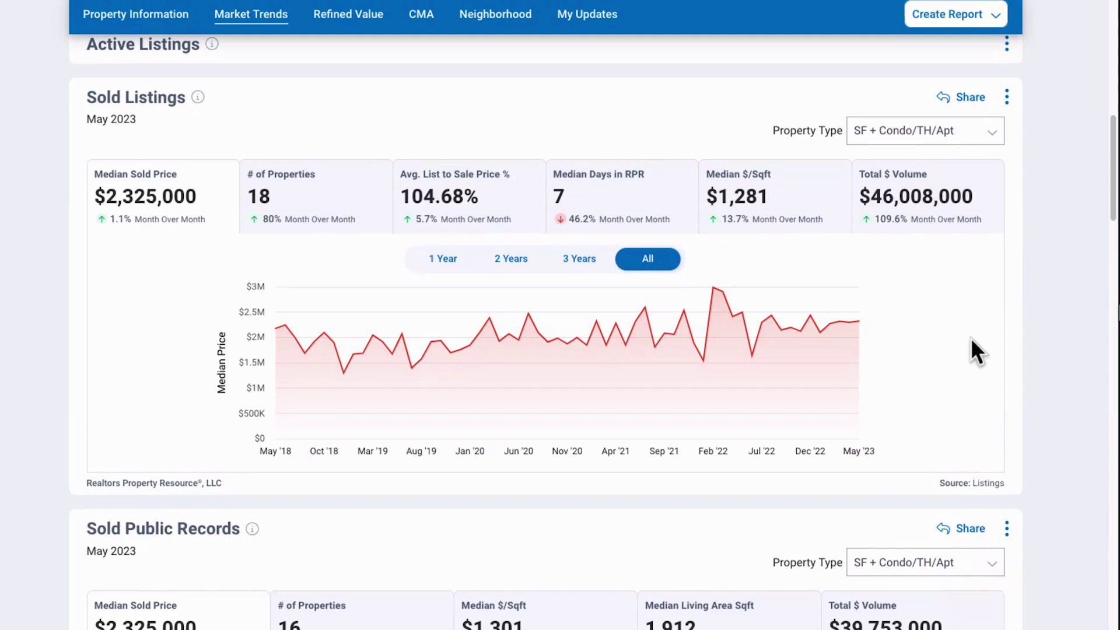
pyautogui.click(597, 186)
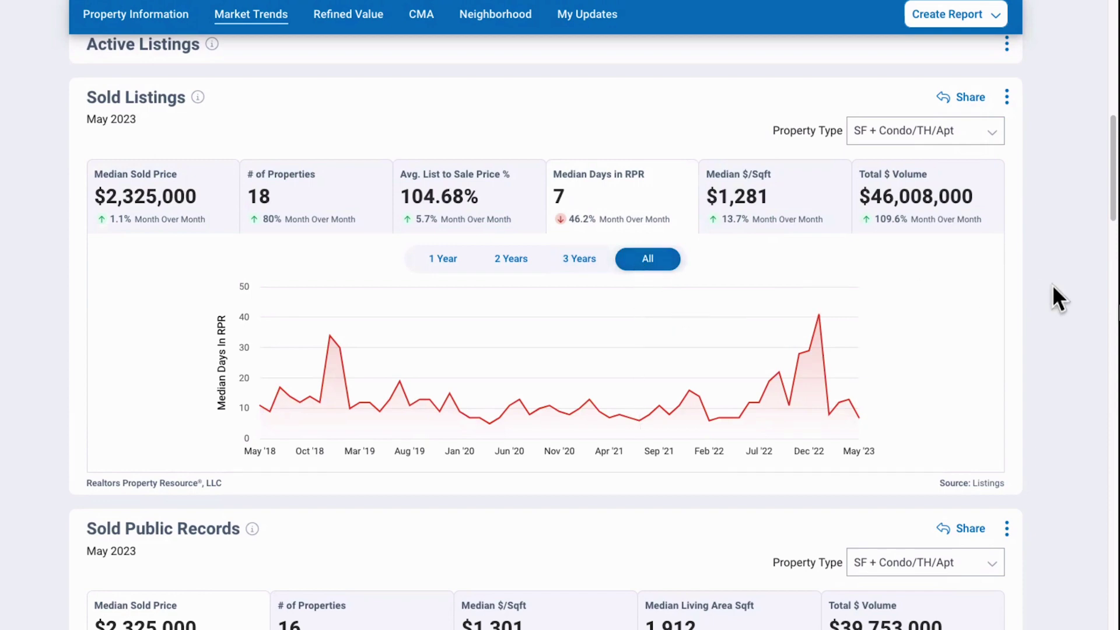
pyautogui.click(1007, 98)
pyautogui.click(939, 151)
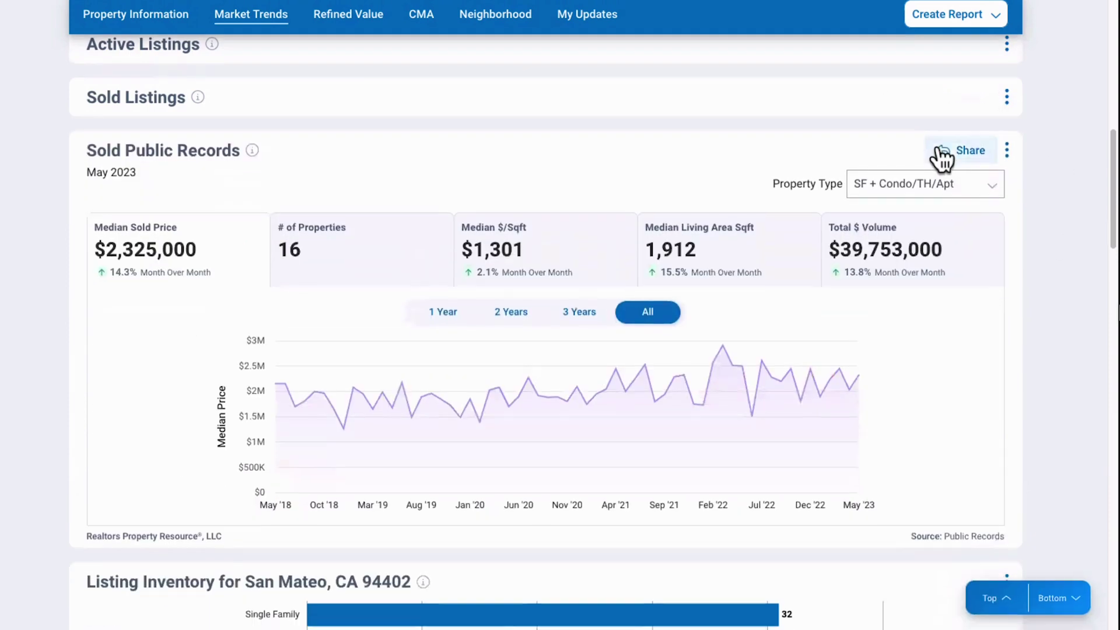
# Step: Review the Sold Public Records median price chart and collapse that card
pyautogui.scroll(-1, 1038, 211)
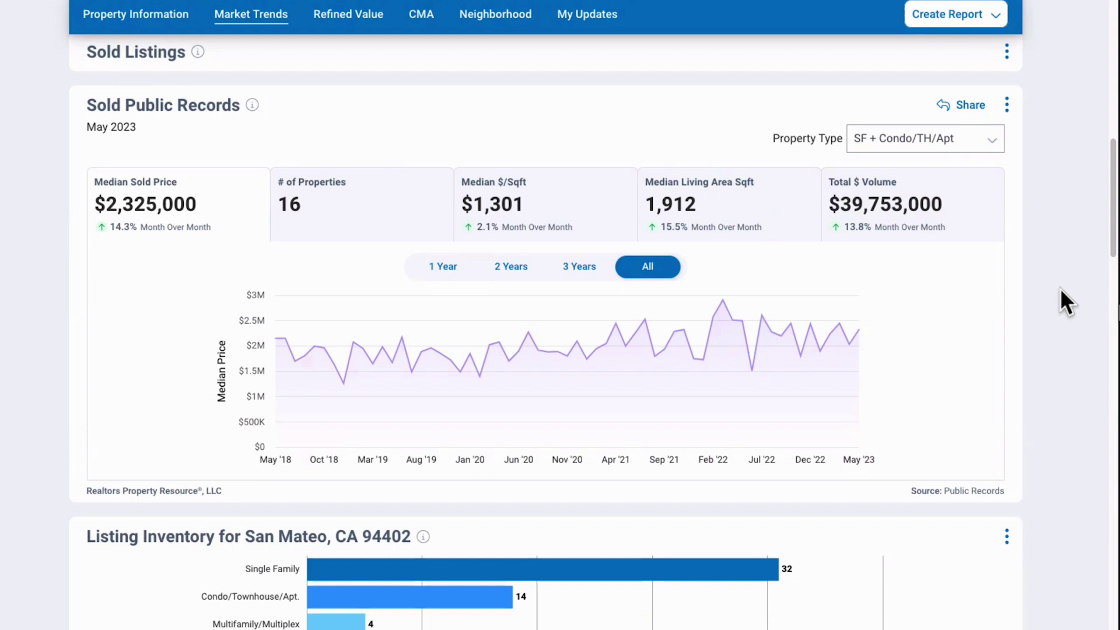
pyautogui.scroll(-1, 1059, 288)
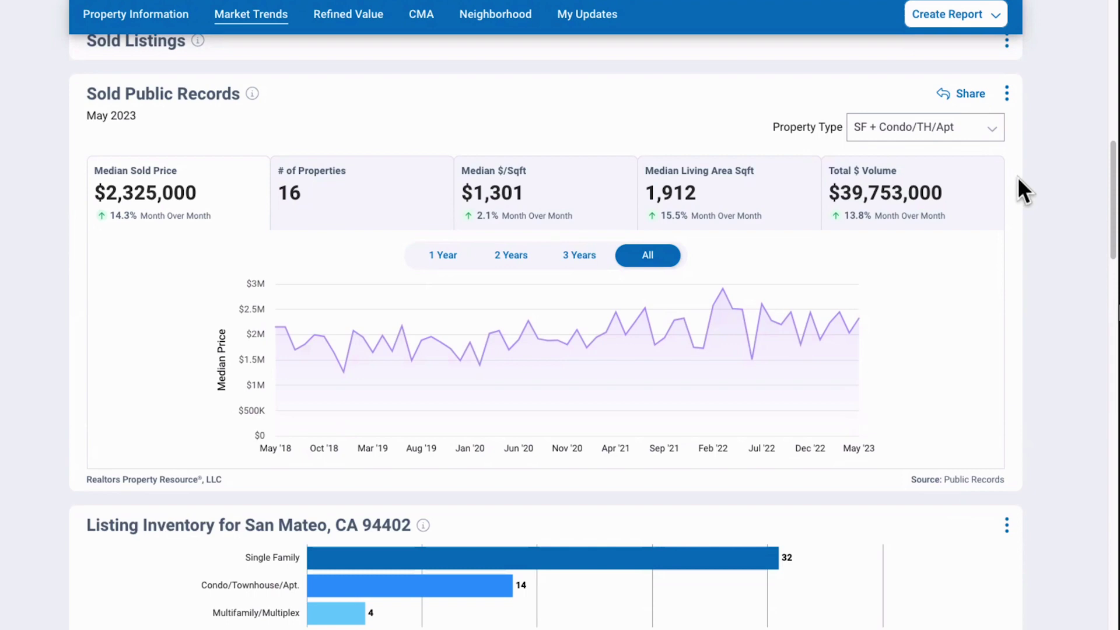
pyautogui.click(1006, 95)
pyautogui.click(945, 133)
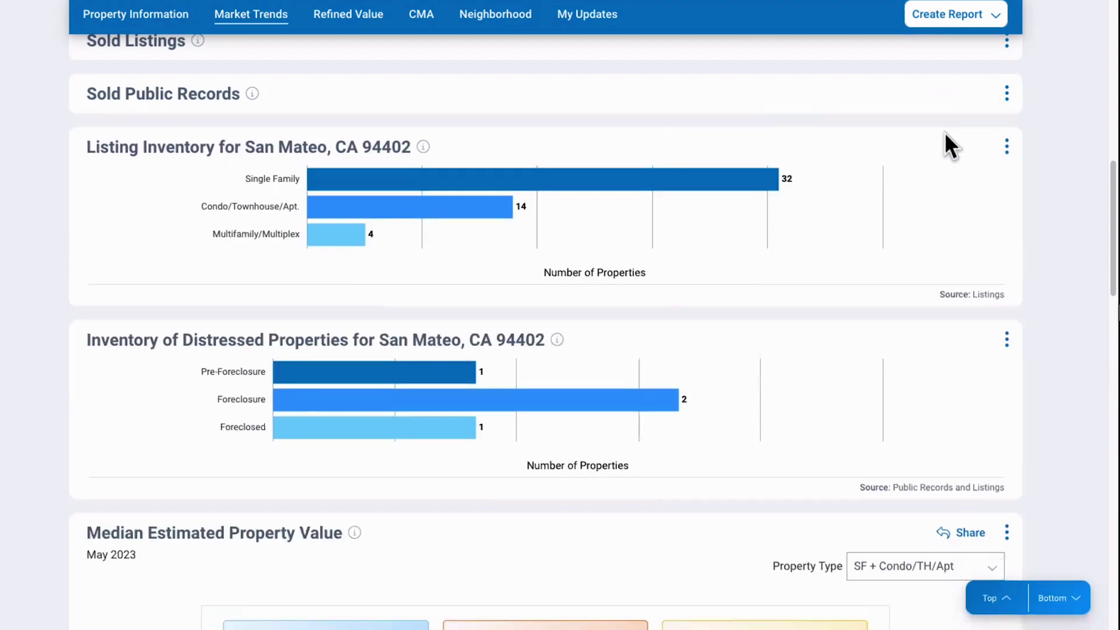
# Step: Examine the Listing Inventory and Inventory of Distressed Properties charts for San Mateo, CA 94402
pyautogui.scroll(-1, 1028, 263)
pyautogui.scroll(-1, 1031, 273)
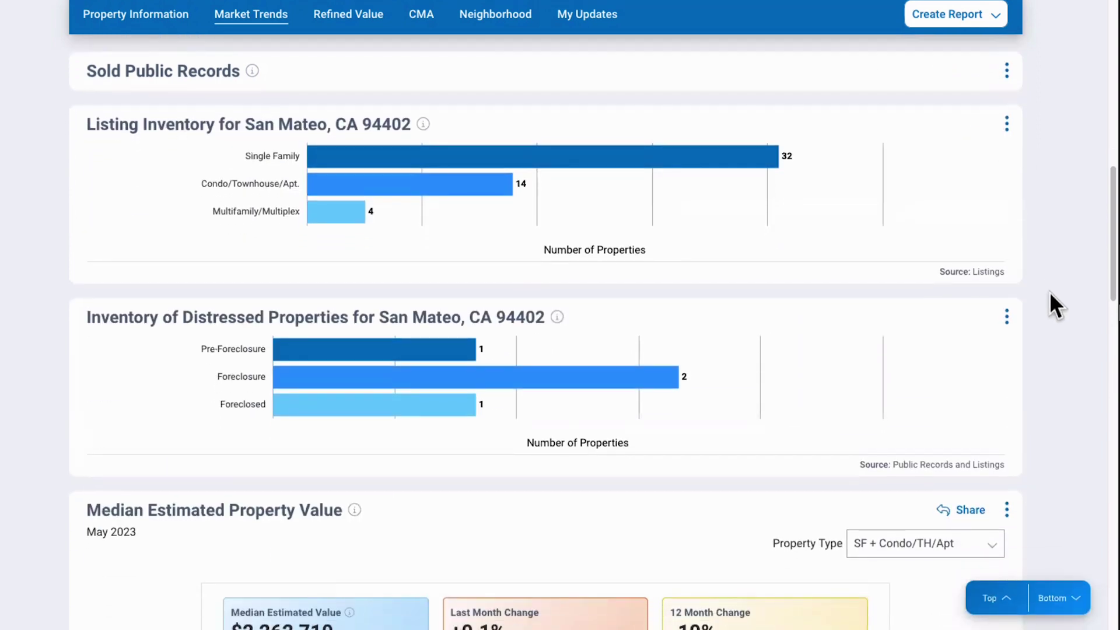
pyautogui.scroll(-1, 1051, 293)
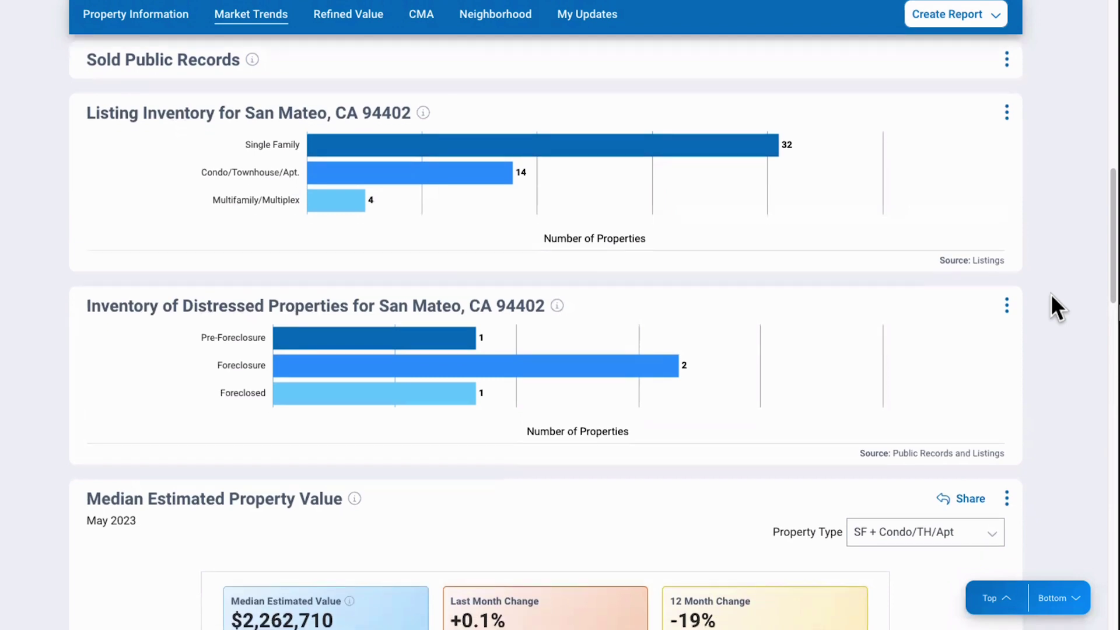
pyautogui.scroll(-1, 1057, 308)
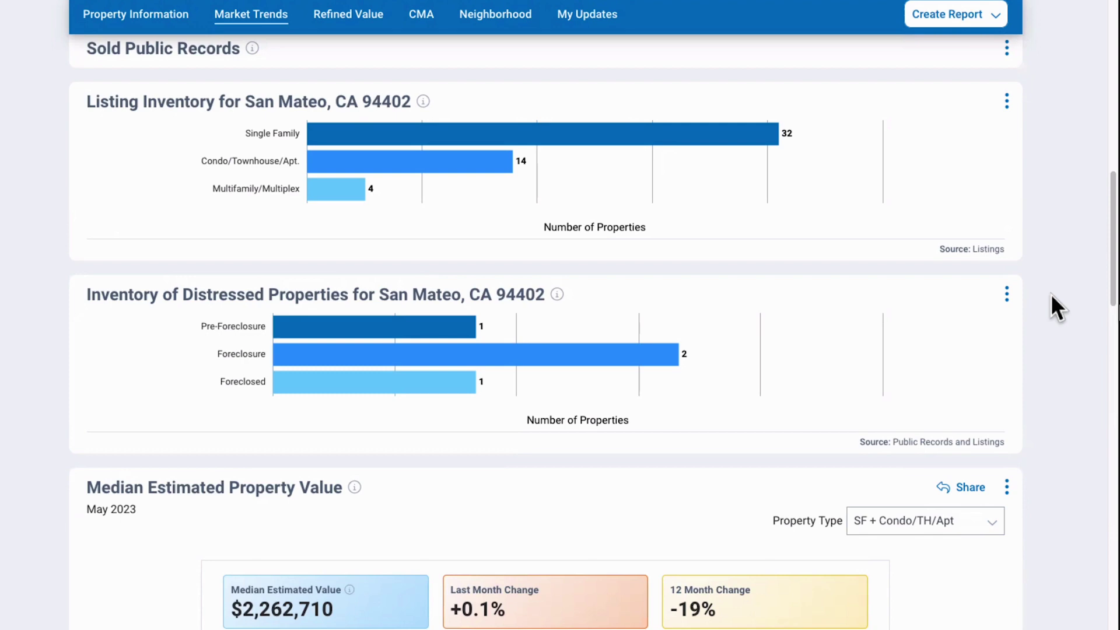
pyautogui.scroll(-1, 1044, 296)
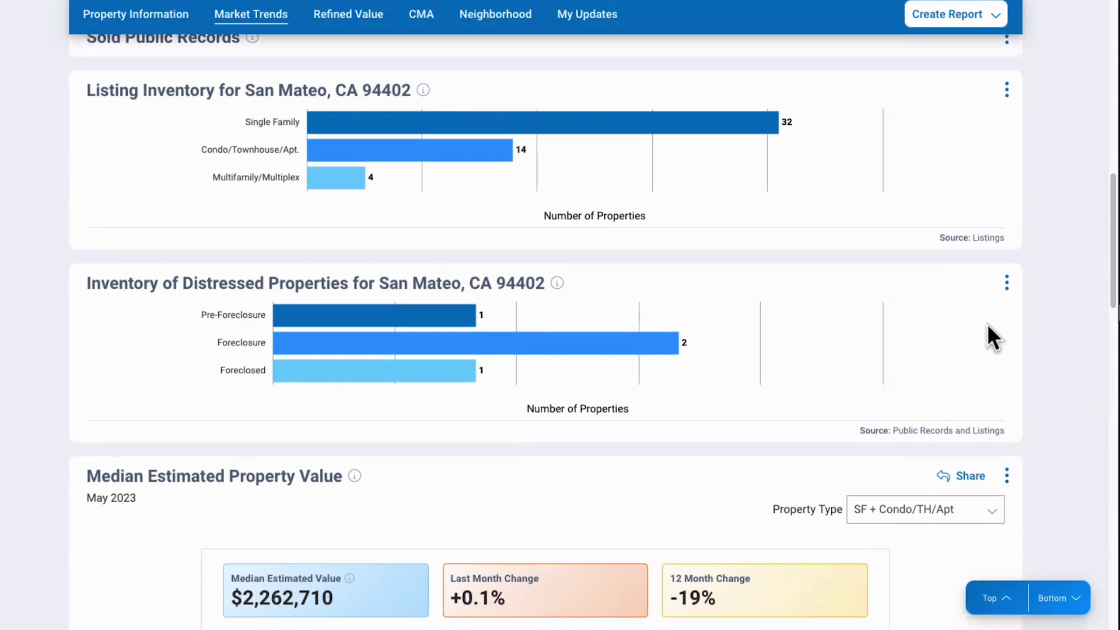
pyautogui.scroll(-3, 987, 326)
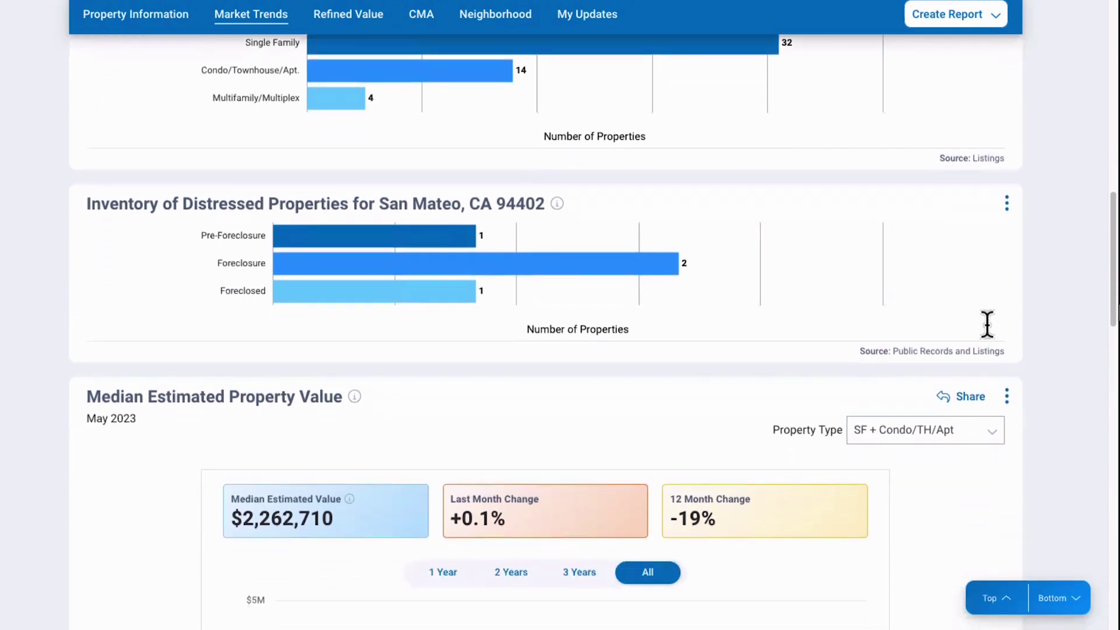
pyautogui.scroll(-1, 990, 338)
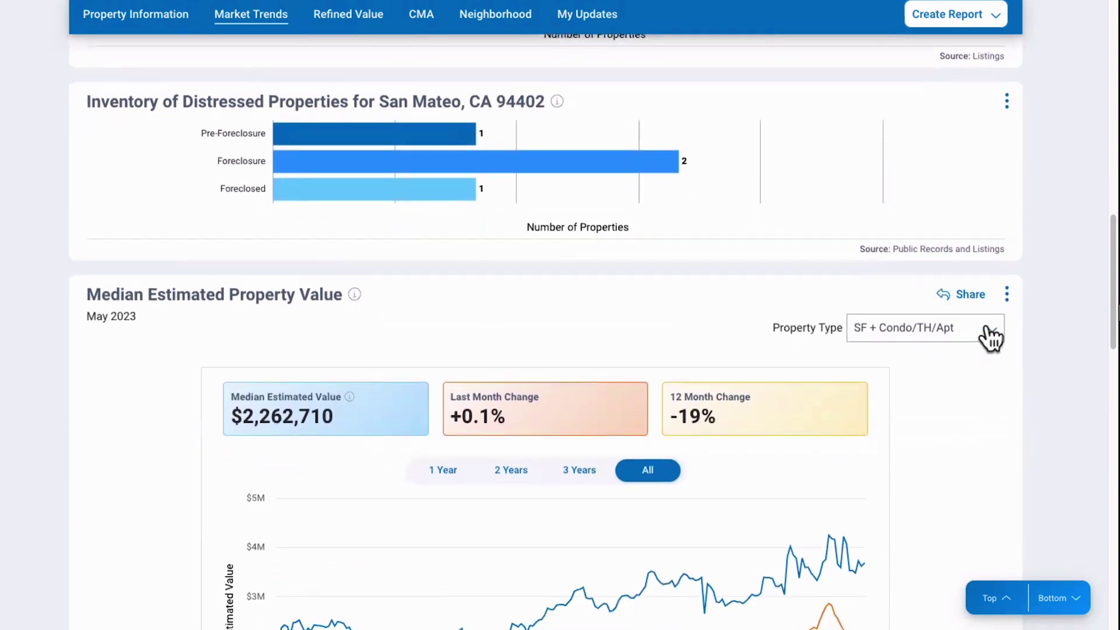
pyautogui.scroll(-1, 990, 339)
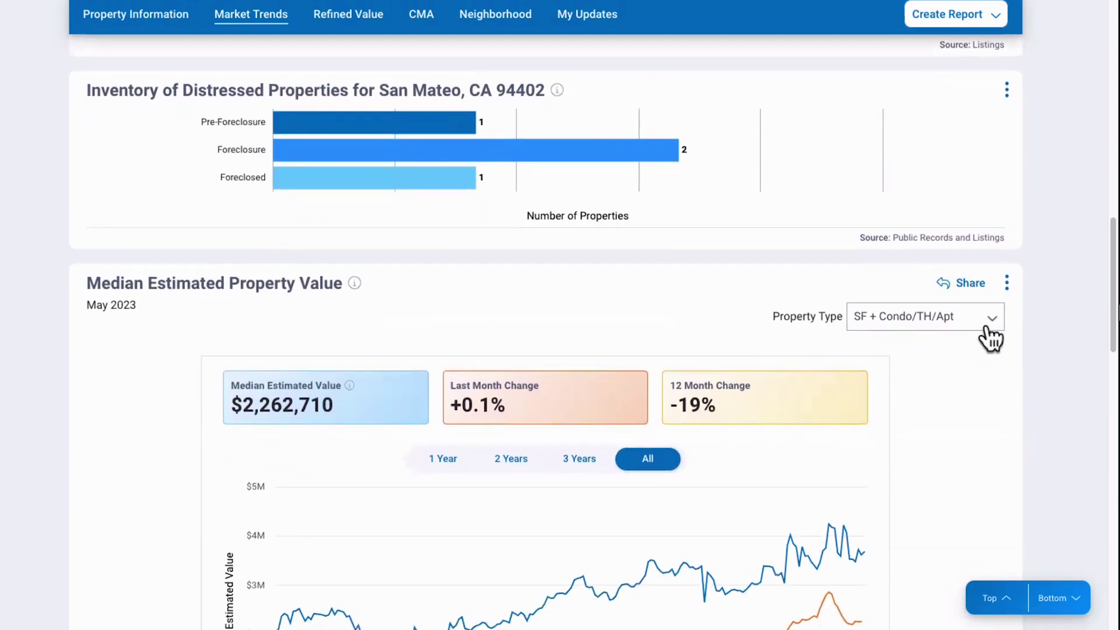
# Step: Show the Median Estimated Property Value chart over 2 years, and narrow its time range to 1 year
pyautogui.scroll(-2, 987, 327)
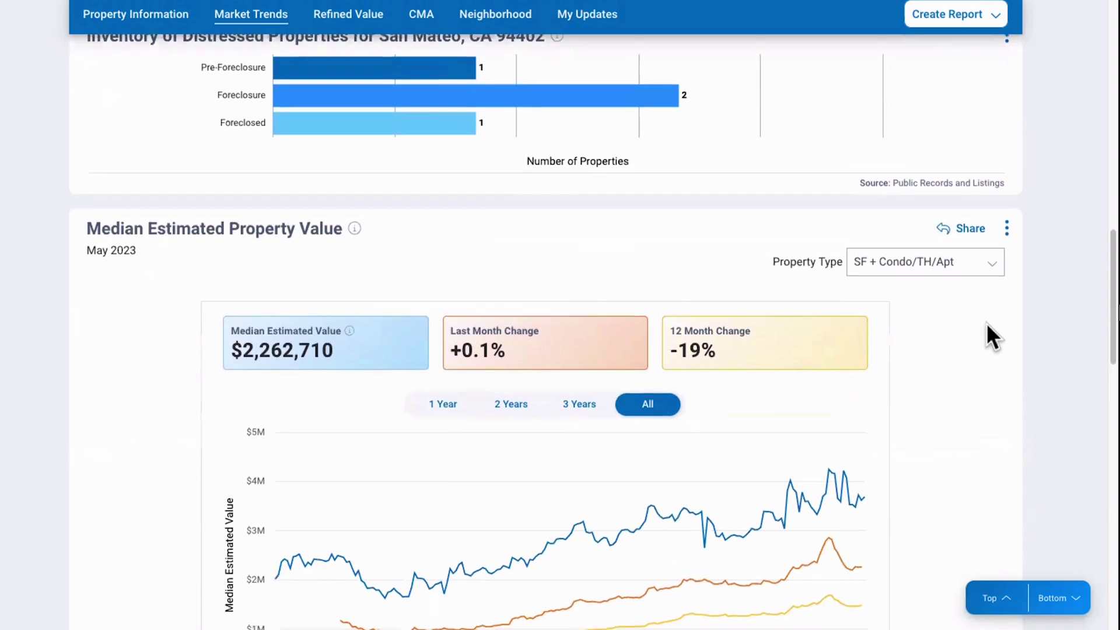
pyautogui.scroll(-2, 987, 324)
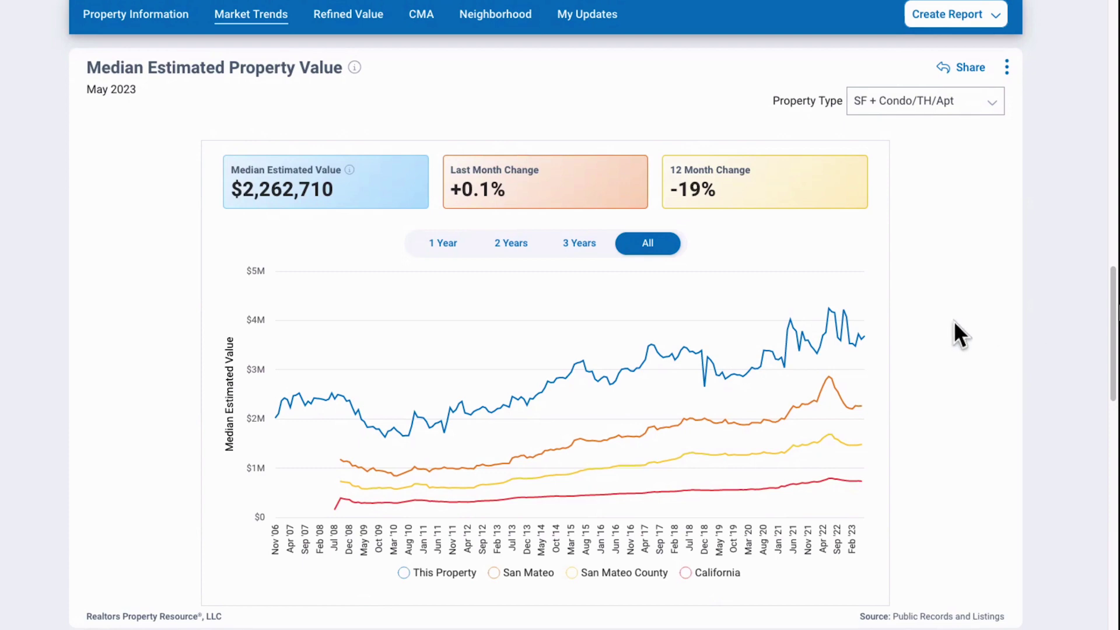
pyautogui.click(511, 243)
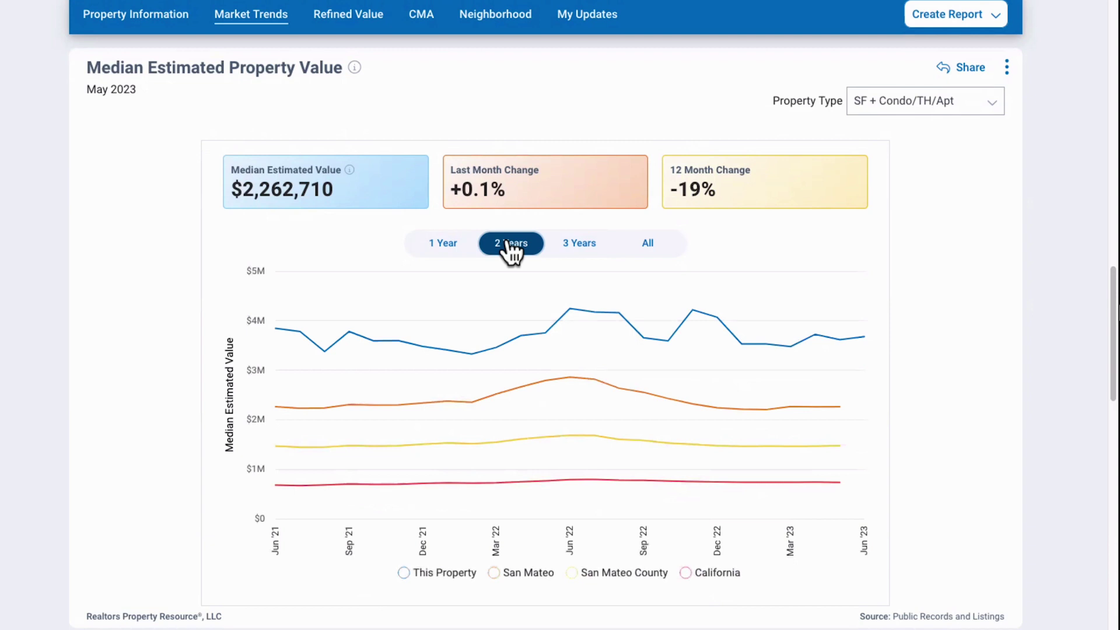
pyautogui.click(434, 244)
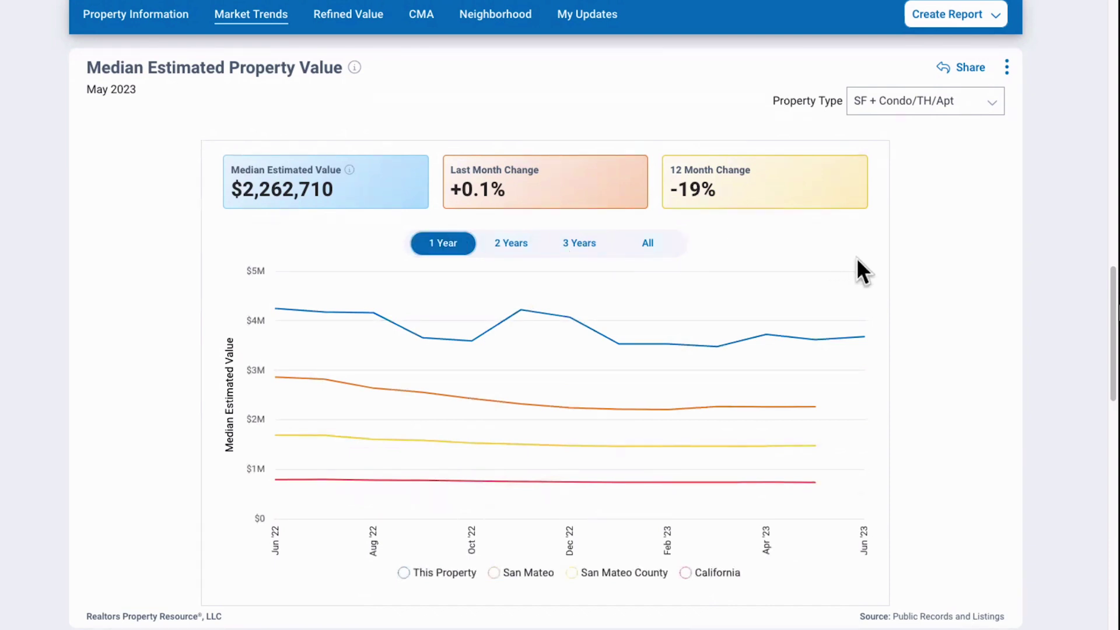
# Step: Examine the 1-year Median Estimated Property Value chart and the Sold Comp Statistics by square footage, price per square foot and age range
pyautogui.scroll(-1, 924, 353)
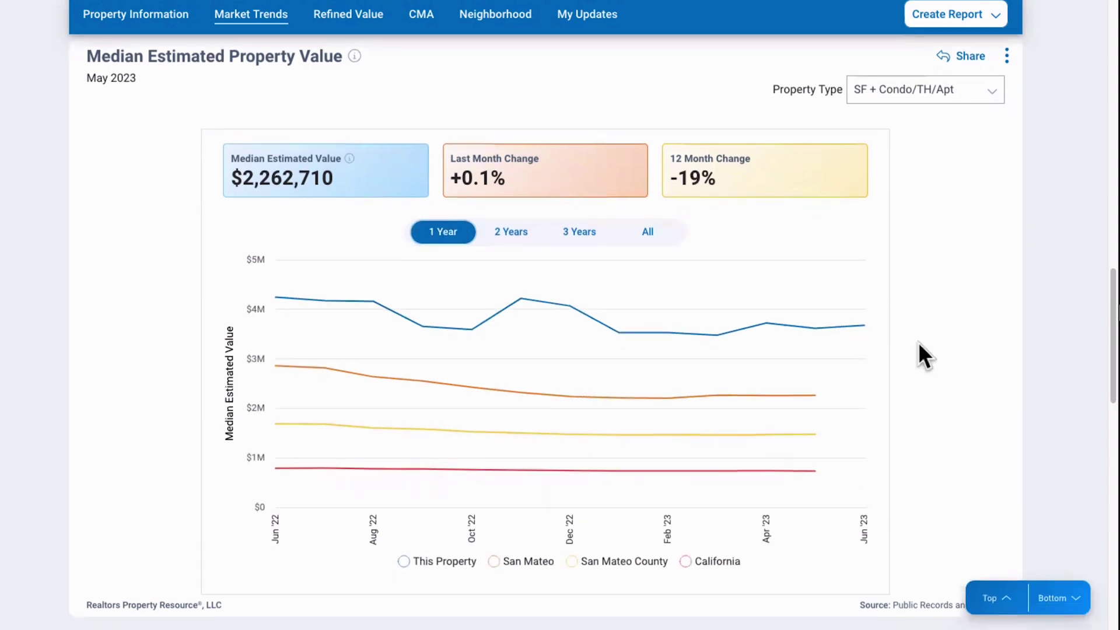
pyautogui.scroll(-1, 918, 343)
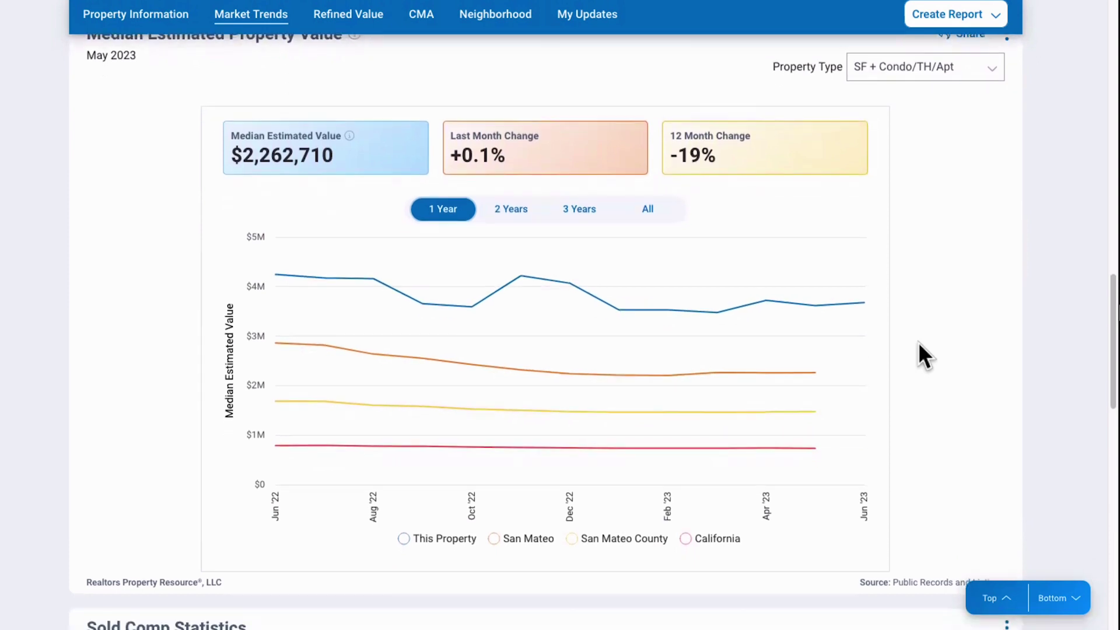
pyautogui.scroll(1, 918, 343)
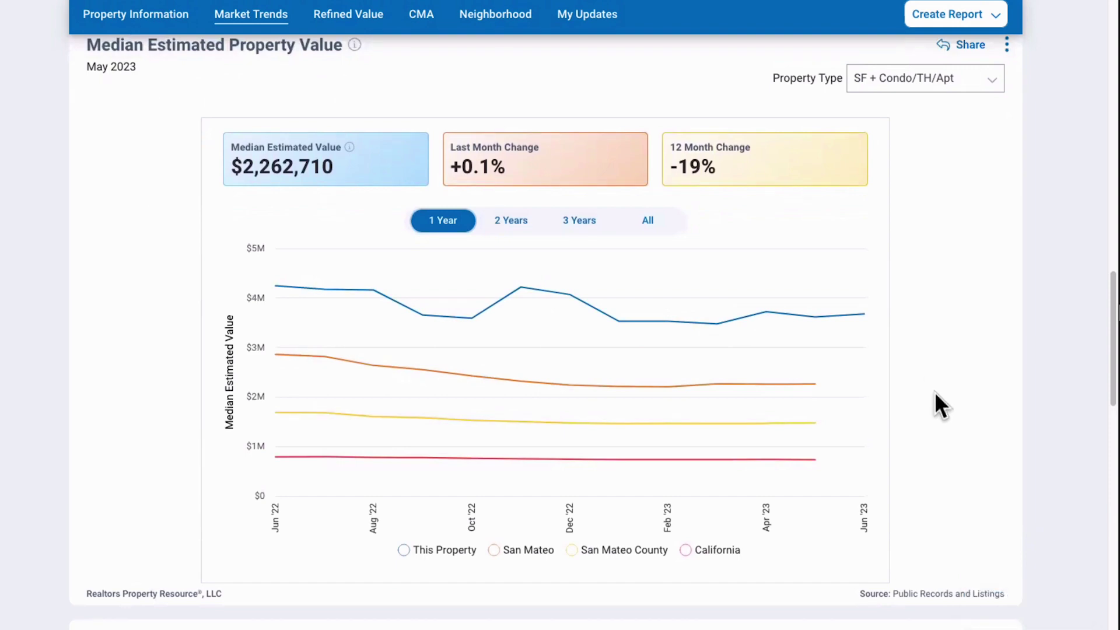
pyautogui.scroll(-5, 935, 392)
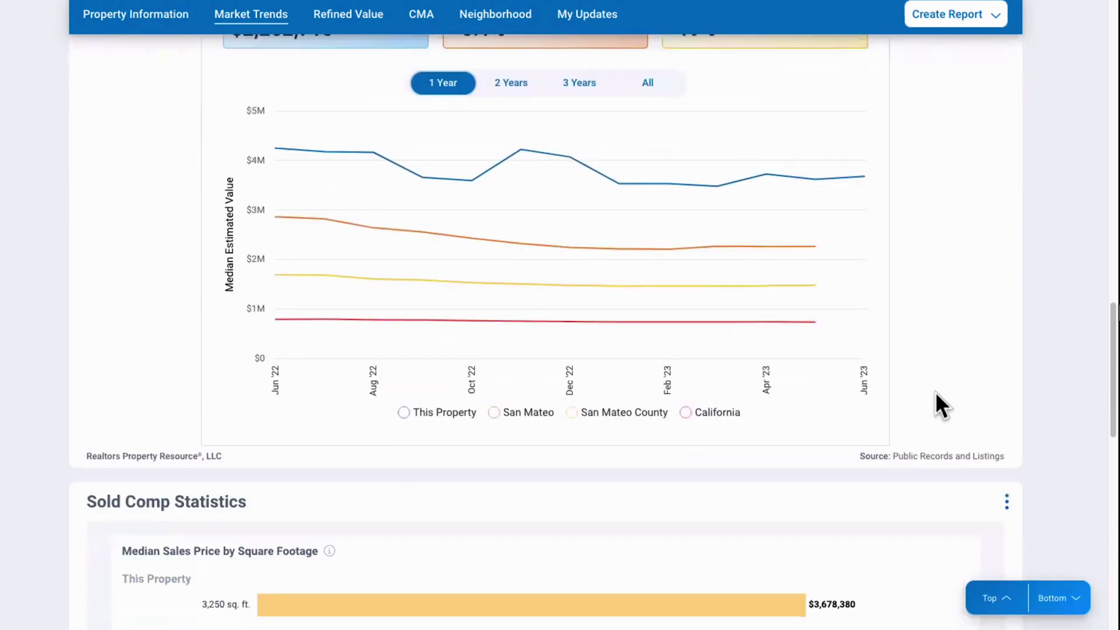
pyautogui.scroll(-3, 936, 391)
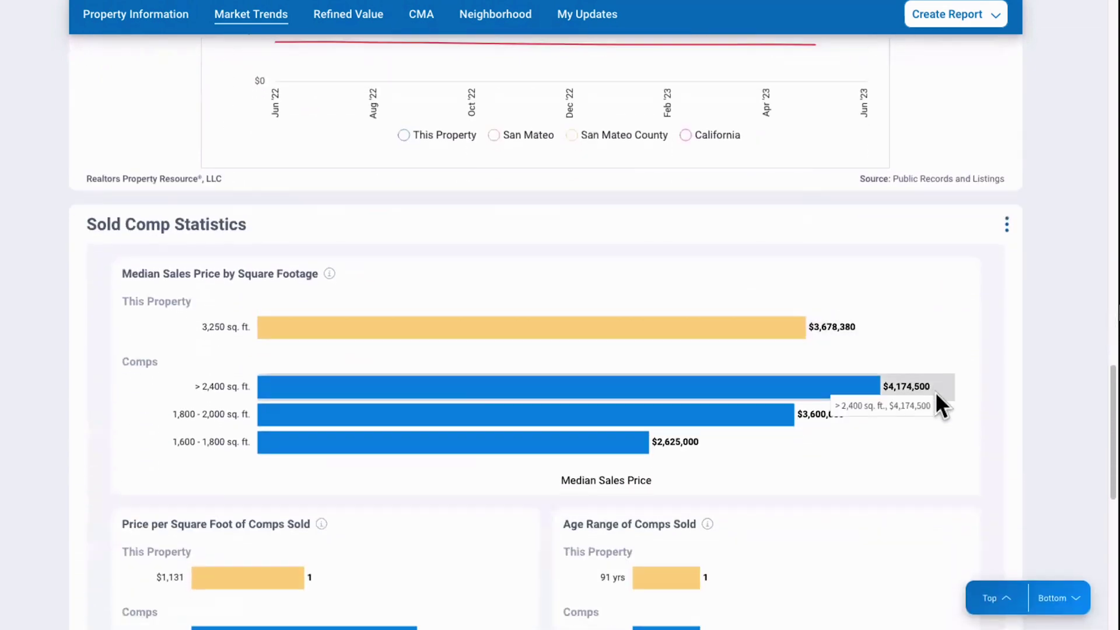
pyautogui.scroll(-2, 935, 391)
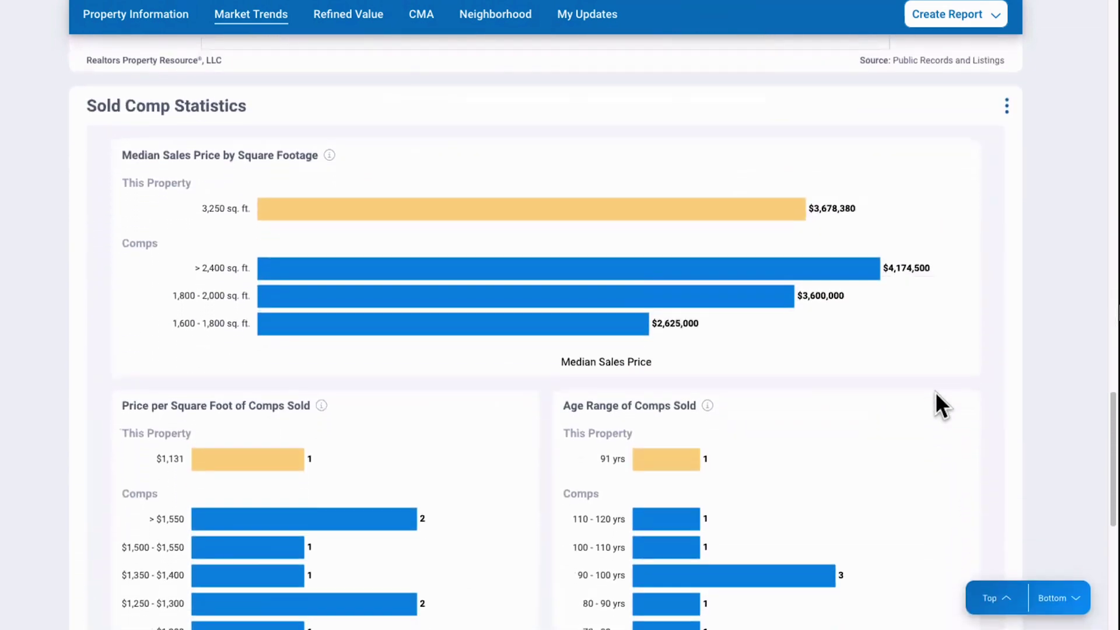
pyautogui.scroll(-2, 936, 391)
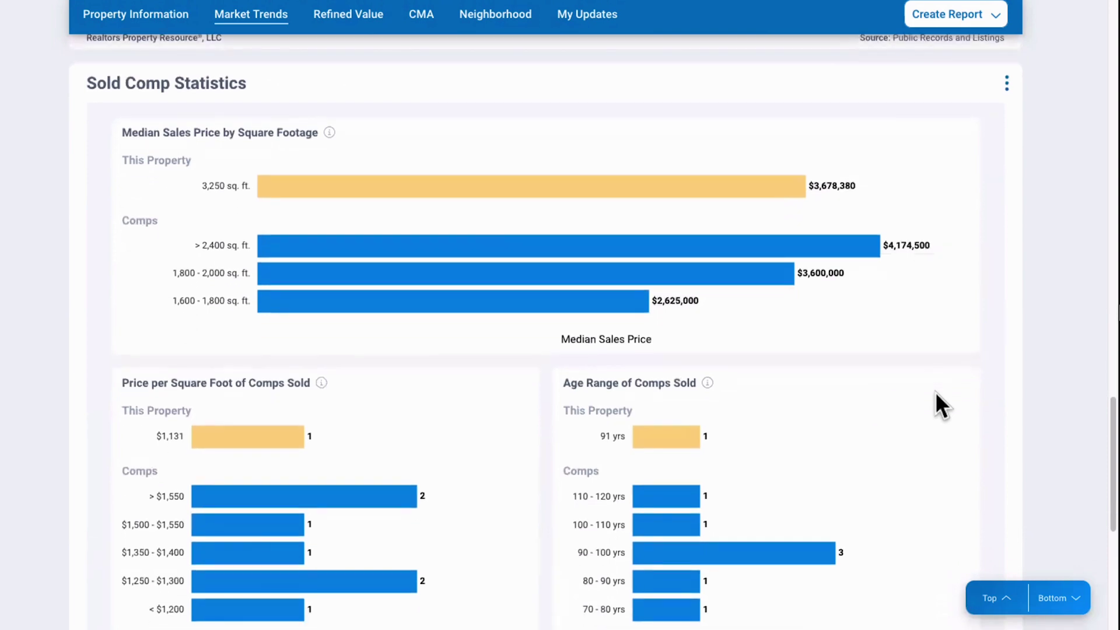
pyautogui.scroll(-1, 935, 392)
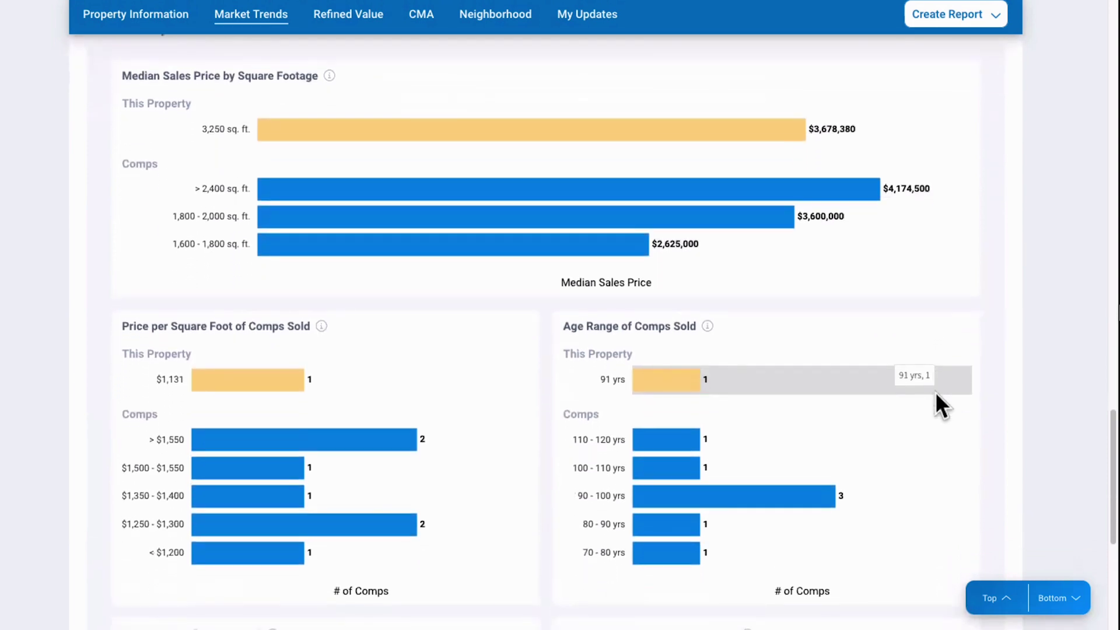
pyautogui.scroll(-1, 935, 391)
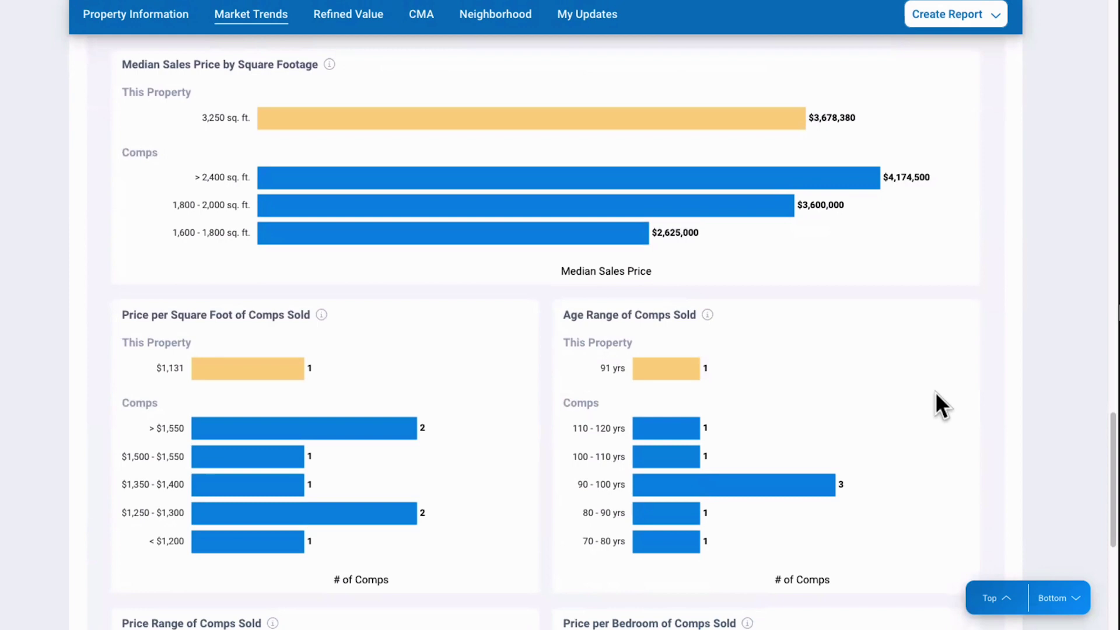
pyautogui.scroll(1, 935, 392)
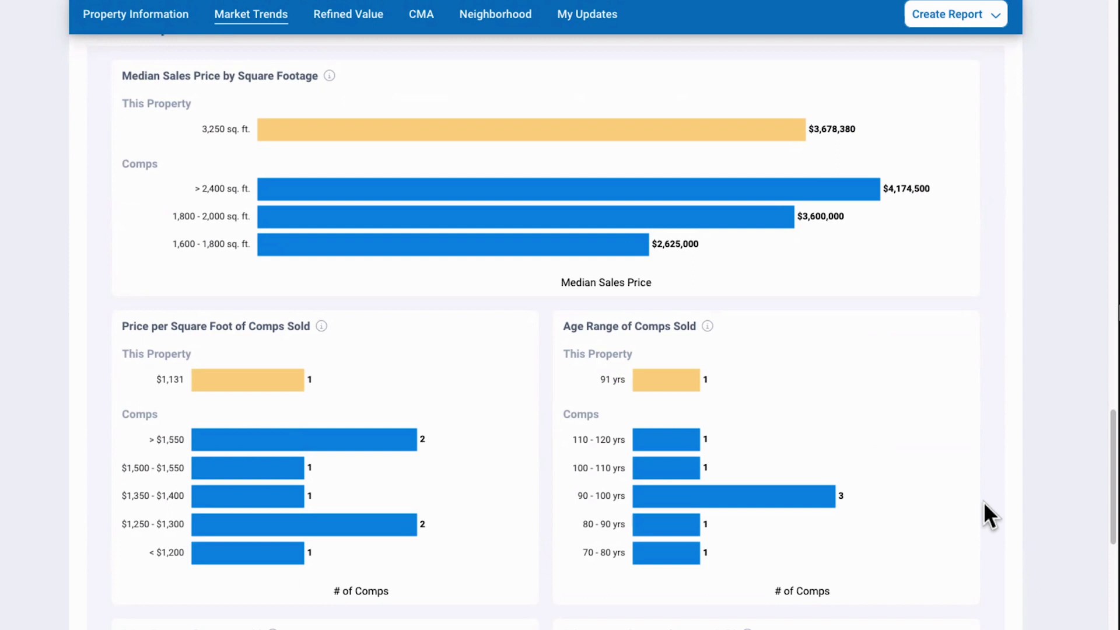
pyautogui.scroll(1, 992, 516)
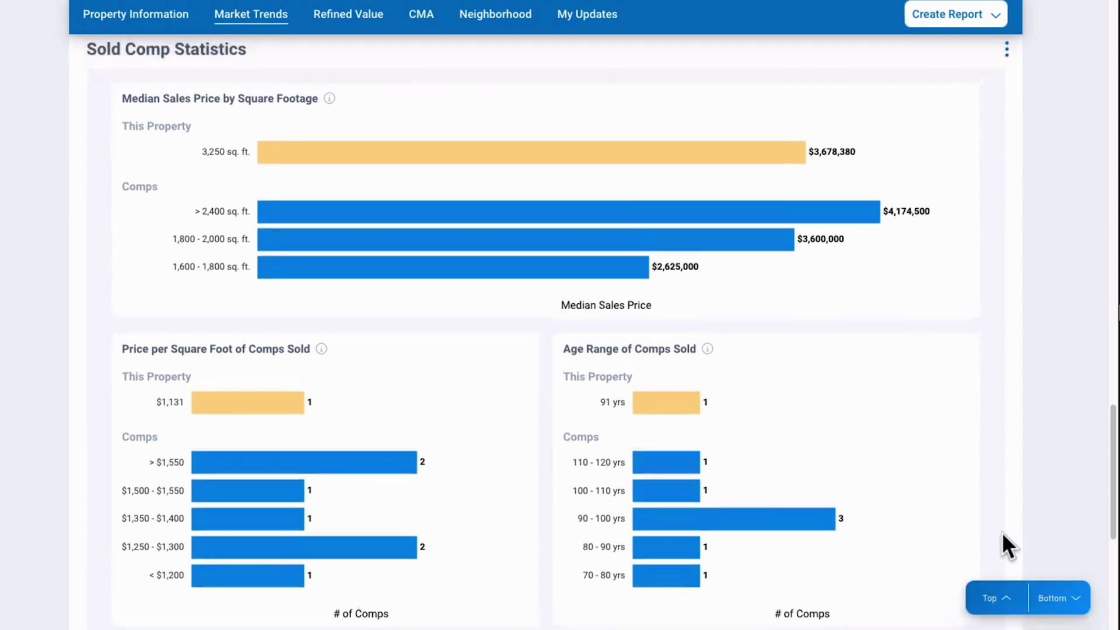
# Step: Return to the start of the Market Trends page, preview it for printing, and cancel the print
pyautogui.click(997, 604)
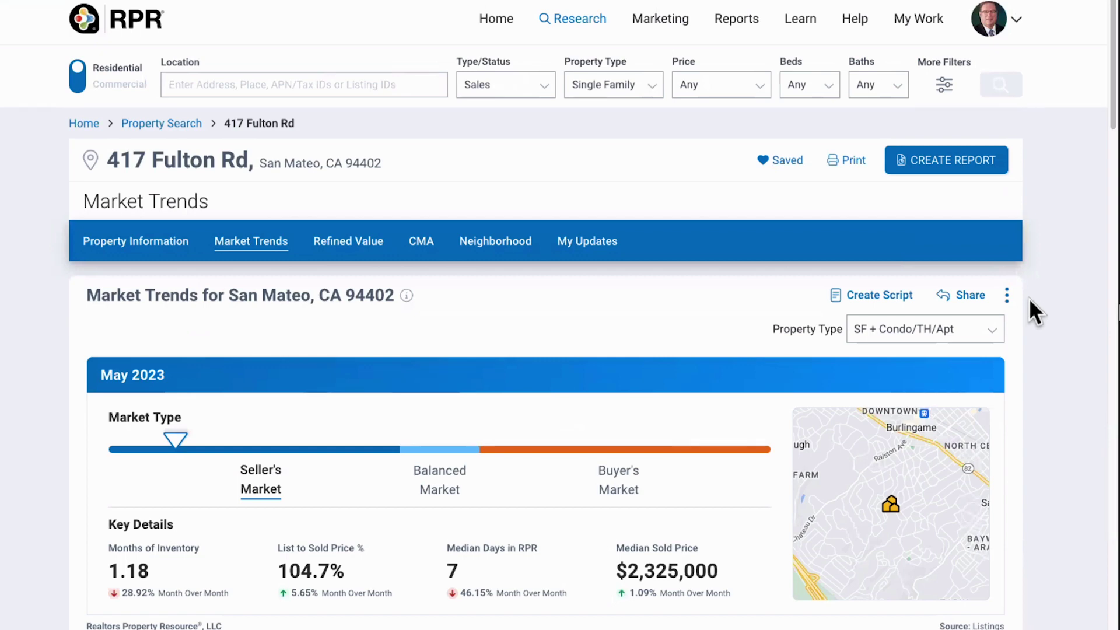
pyautogui.scroll(-2, 1079, 321)
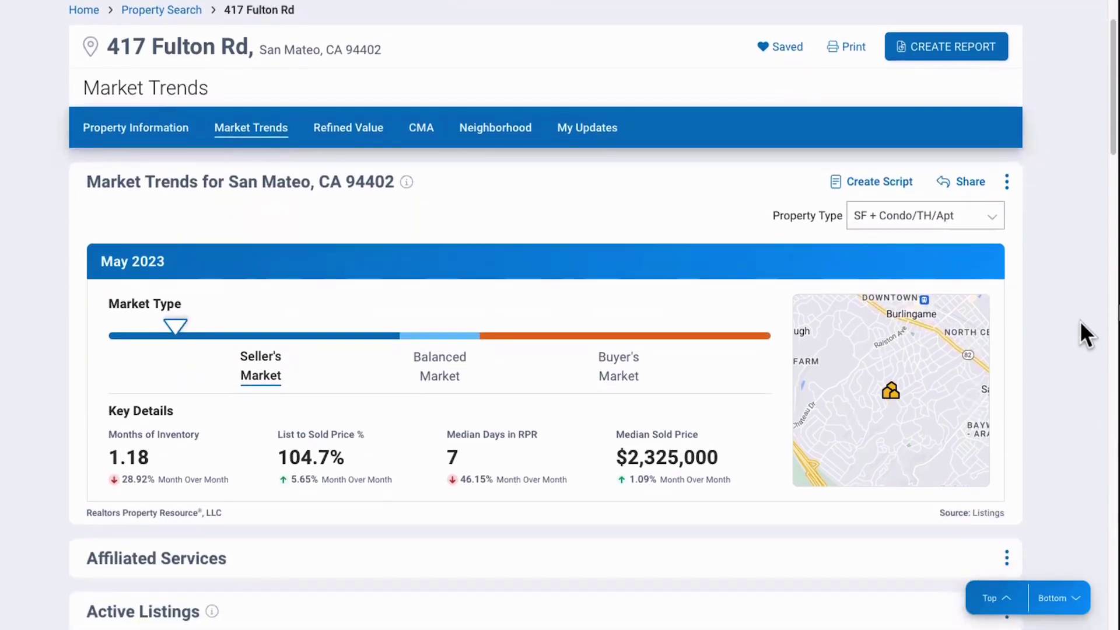
pyautogui.click(850, 47)
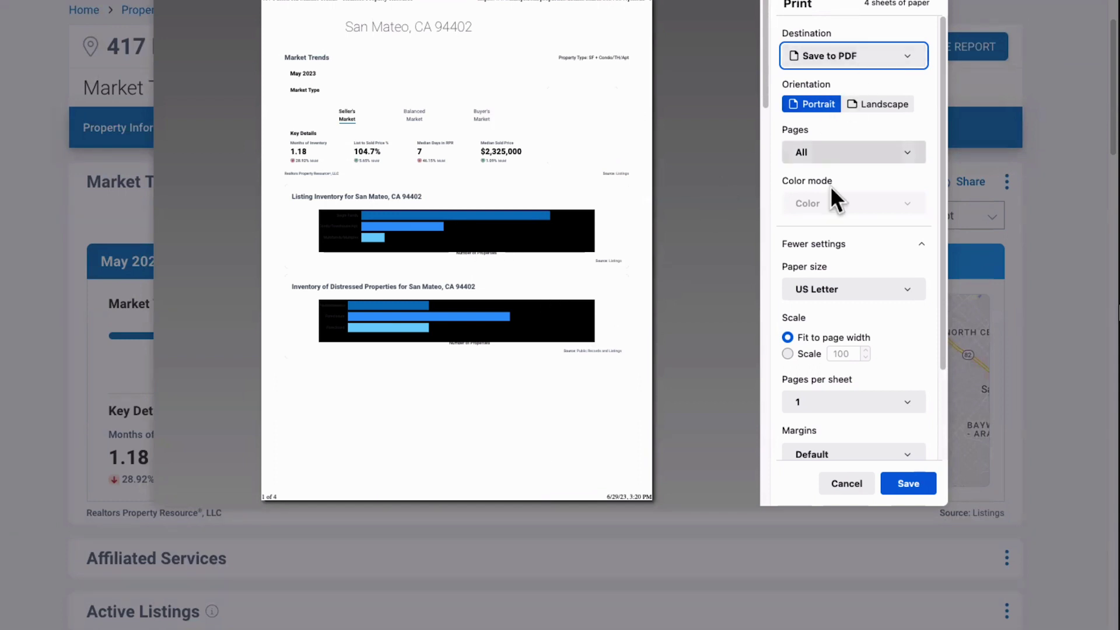
pyautogui.click(844, 482)
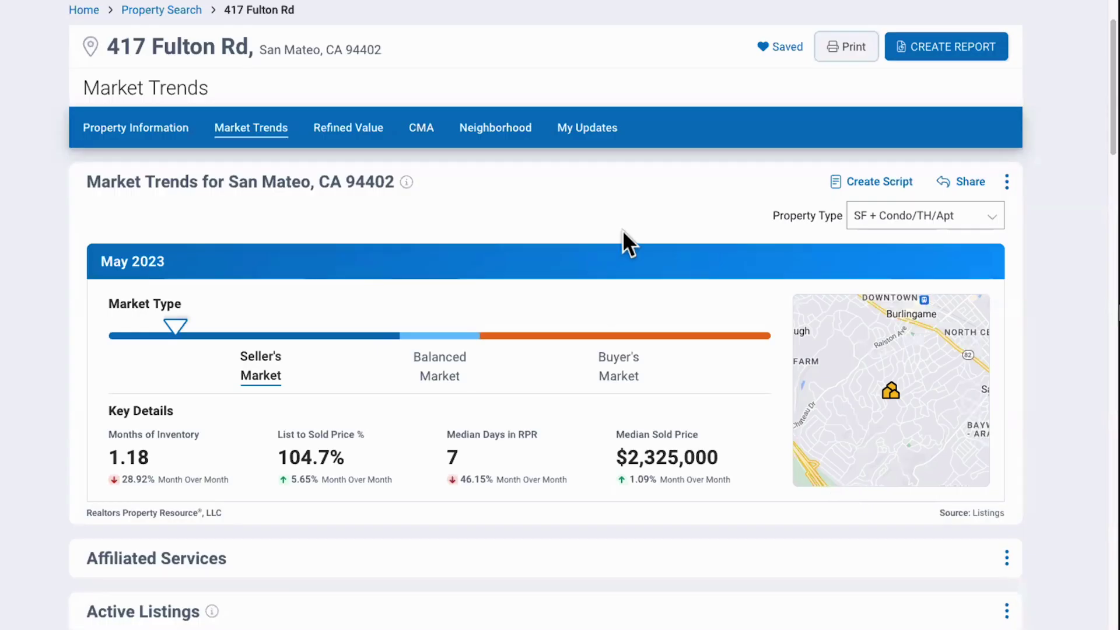
pyautogui.scroll(1, 622, 230)
pyautogui.scroll(-1, 622, 230)
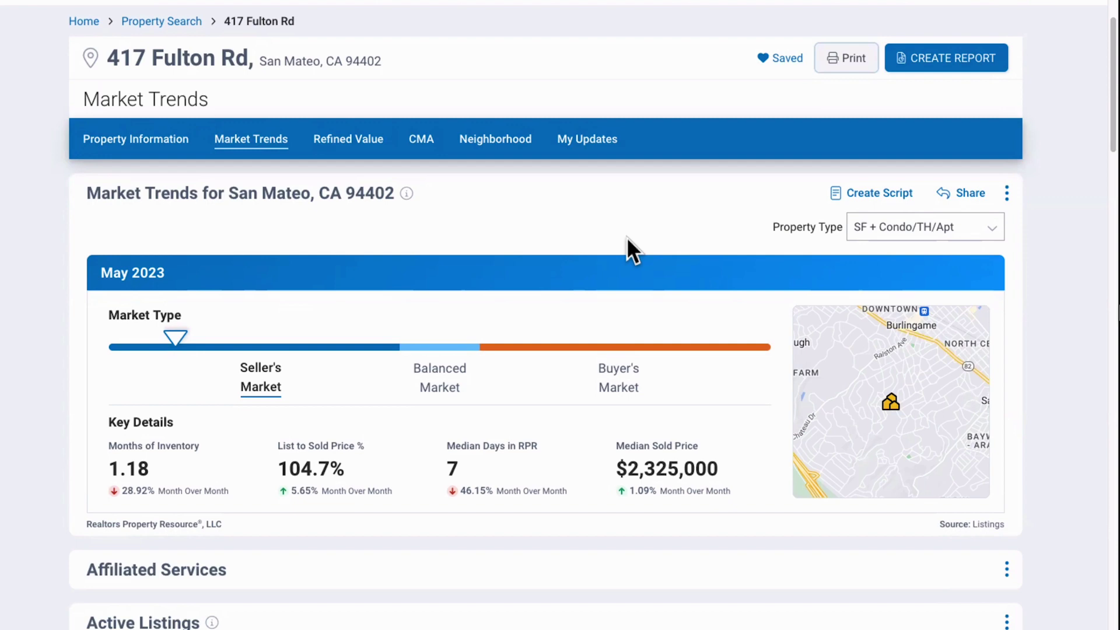
pyautogui.scroll(-1, 627, 237)
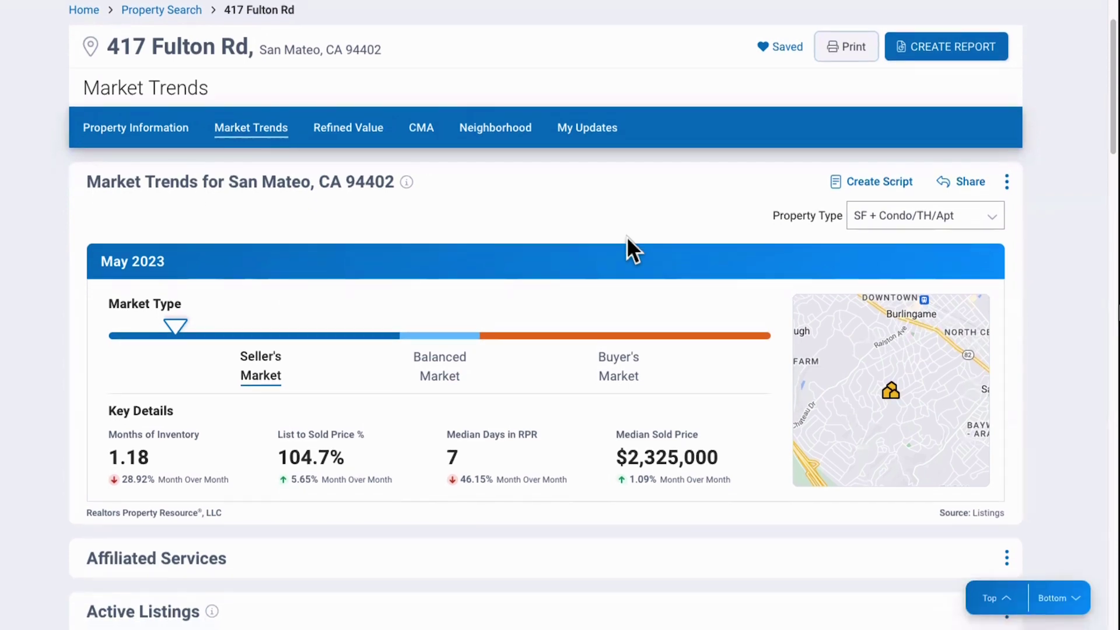
# Step: Go to the home page and rerun the recent place search for San Mateo, California
pyautogui.scroll(2, 627, 236)
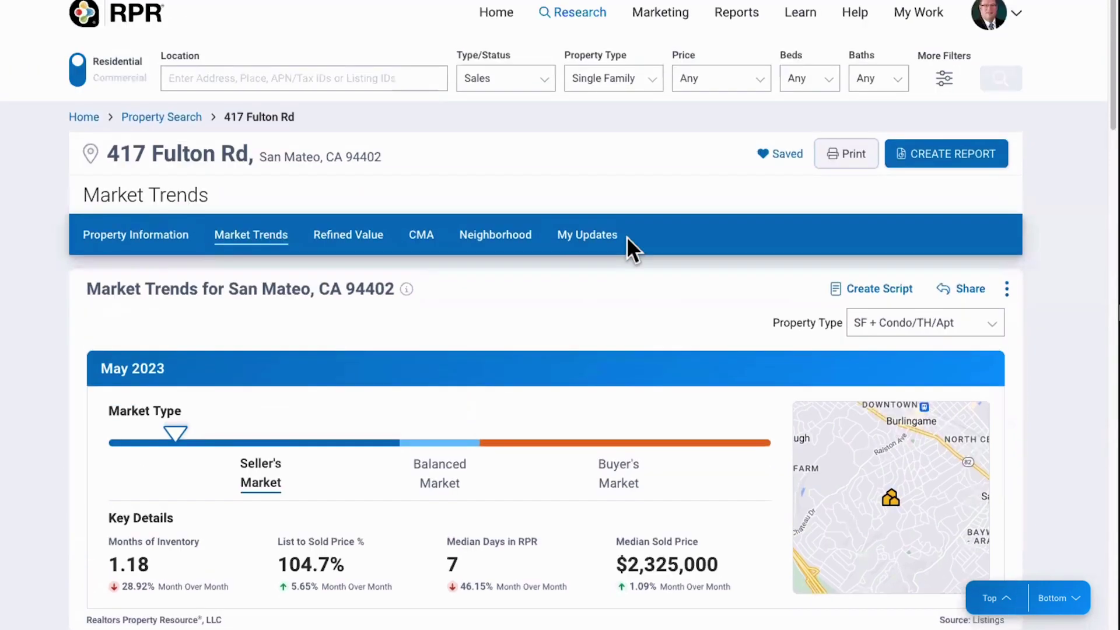
pyautogui.click(488, 18)
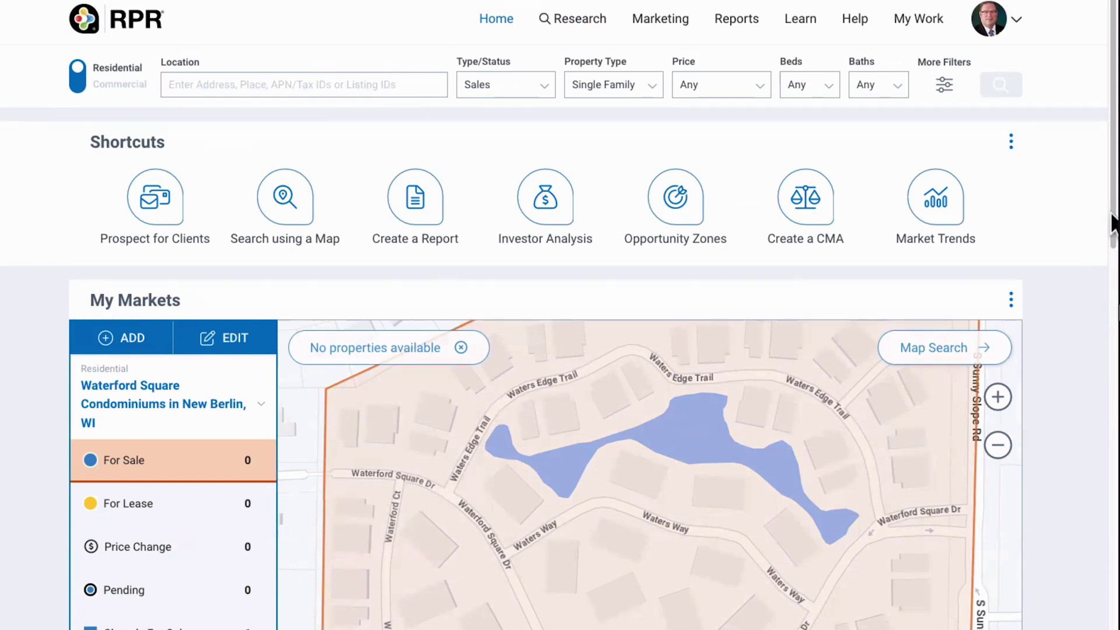
pyautogui.click(317, 86)
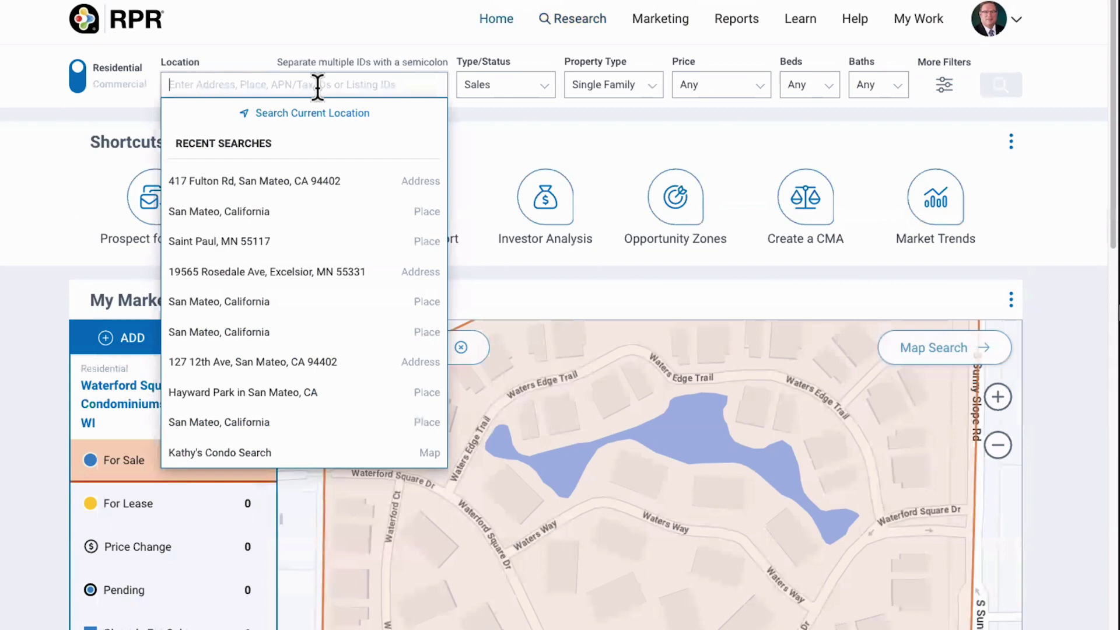
pyautogui.click(200, 211)
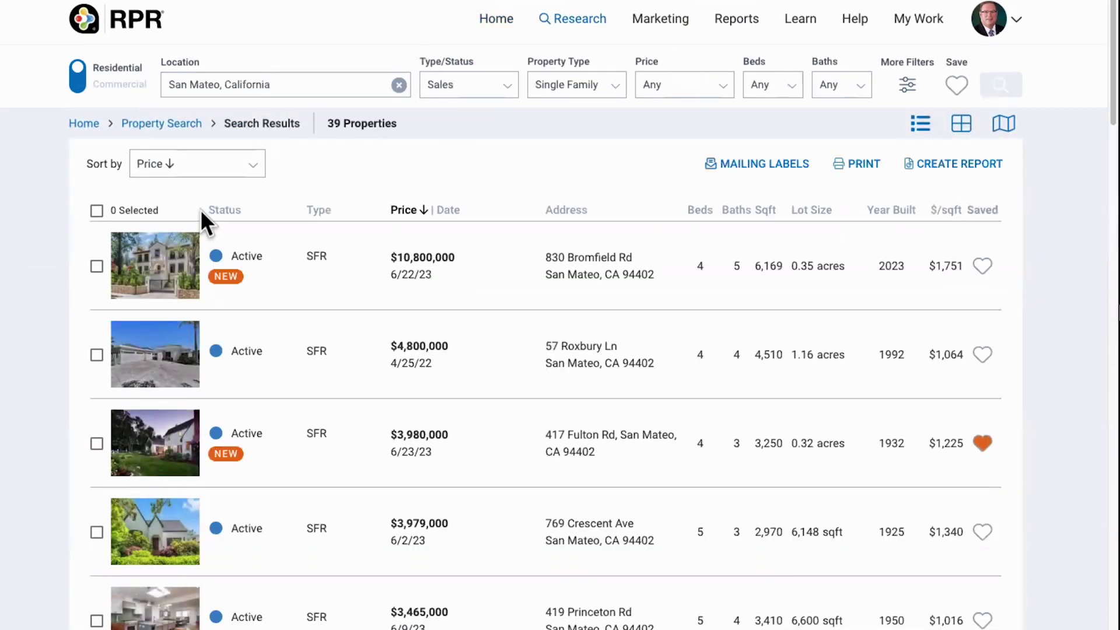
# Step: Show the San Mateo search results on the map and overlay the Macro Neighborhoods geography
pyautogui.click(1005, 125)
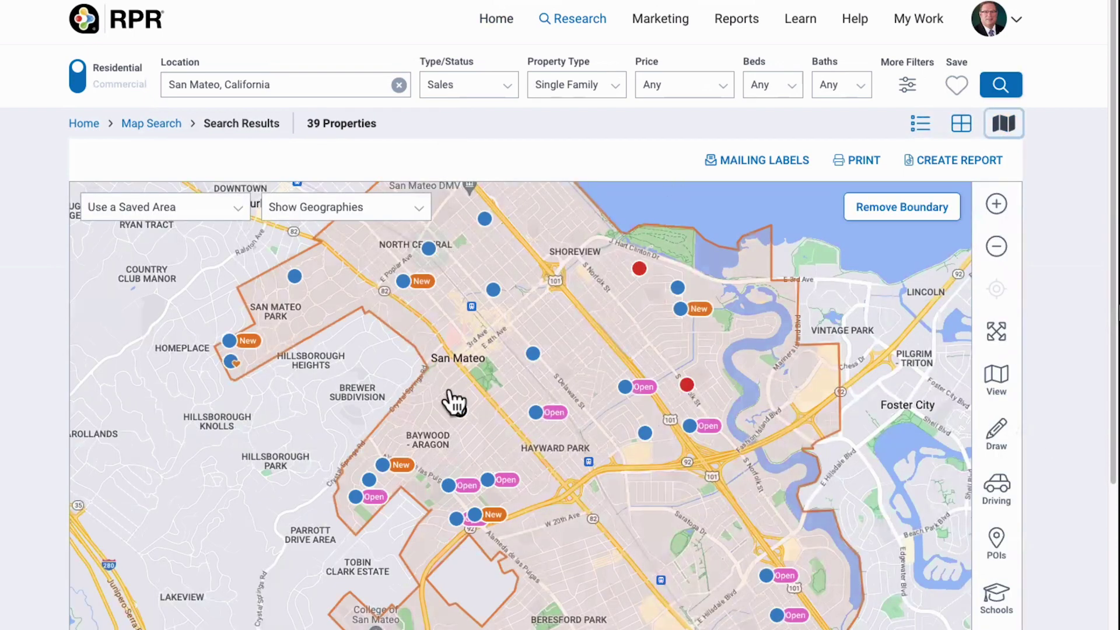
pyautogui.click(393, 212)
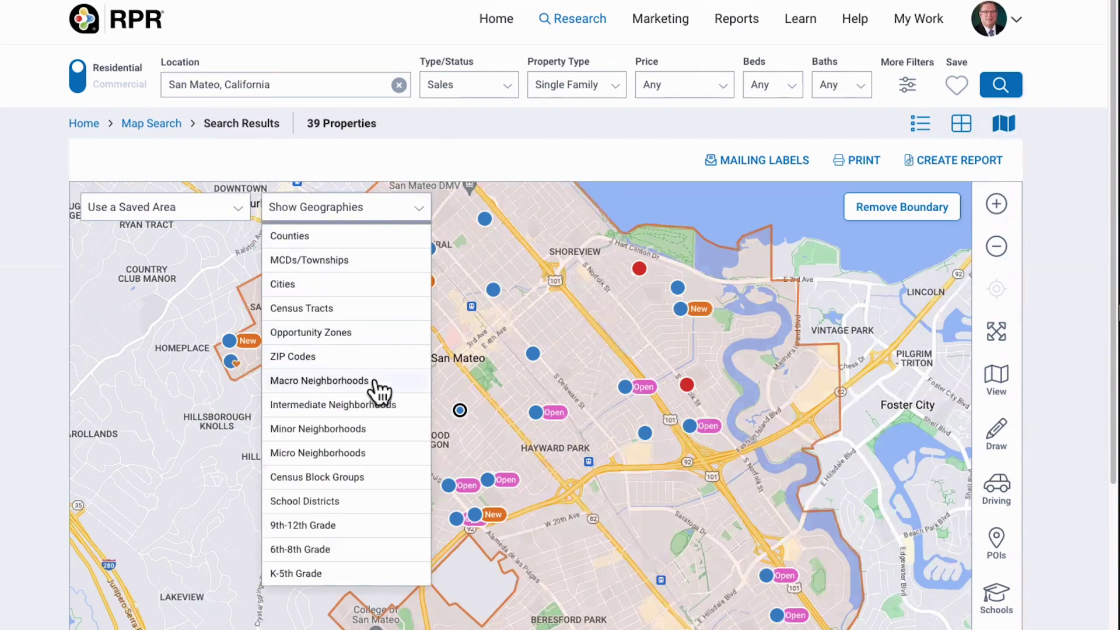
pyautogui.click(330, 382)
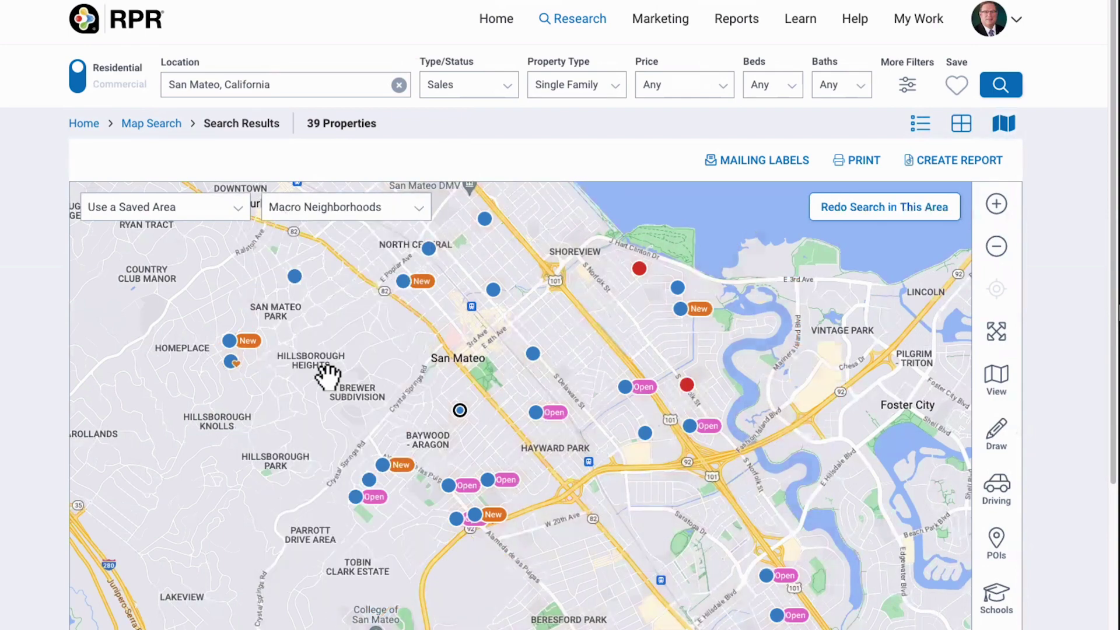
# Step: Select the Hillsdale macro neighborhood in San Mateo on the map and view its market trends
pyautogui.scroll(-2, 780, 380)
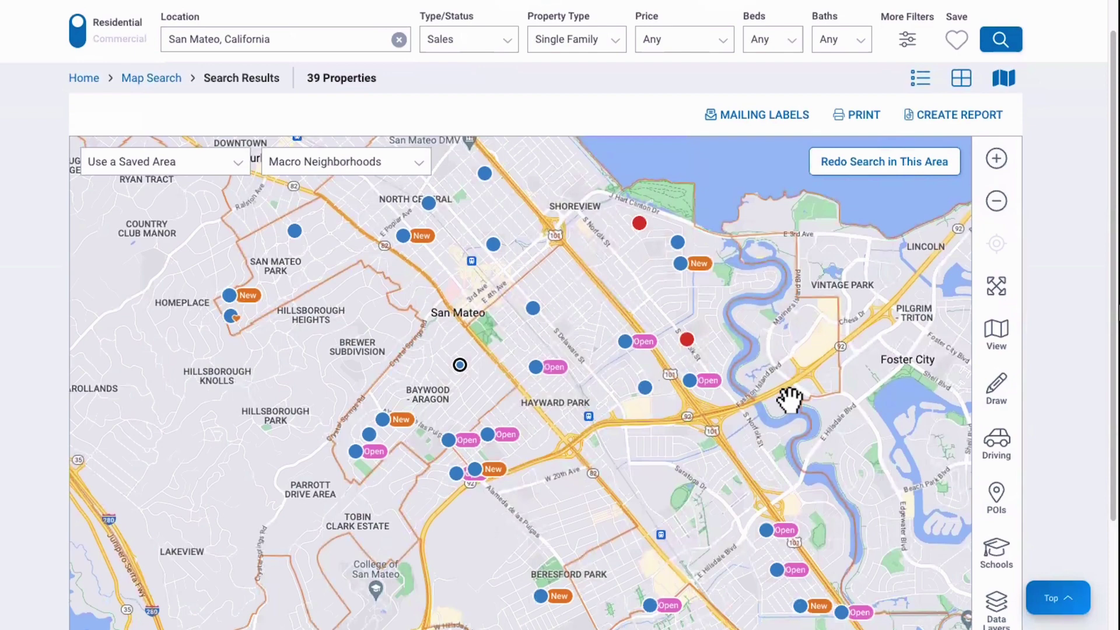
pyautogui.scroll(-1, 685, 362)
pyautogui.scroll(-1, 563, 426)
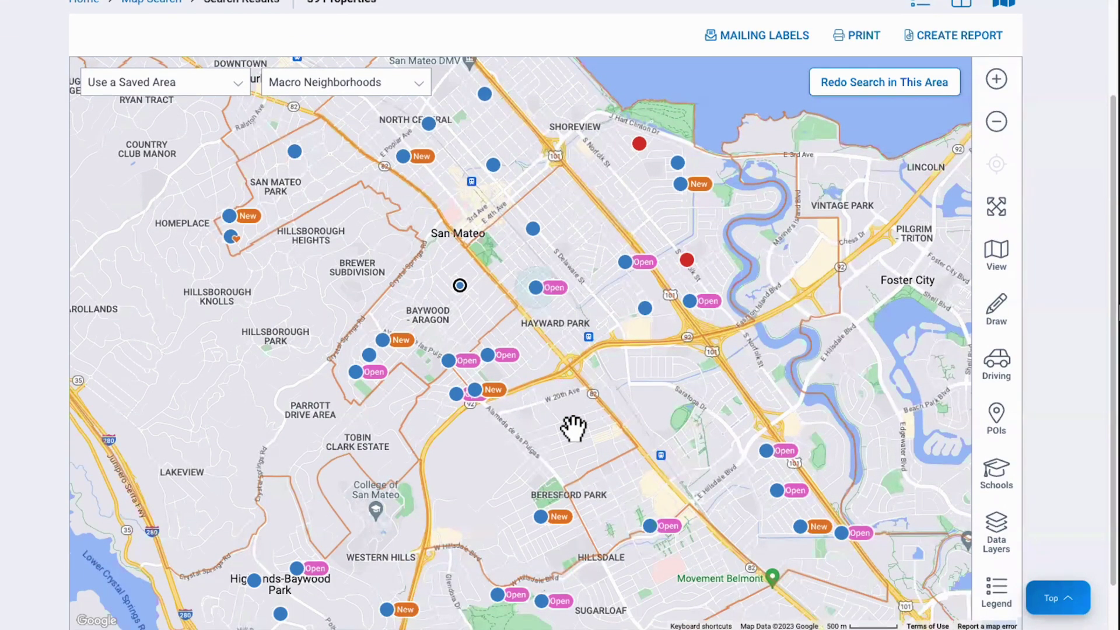
pyautogui.scroll(-2, 730, 441)
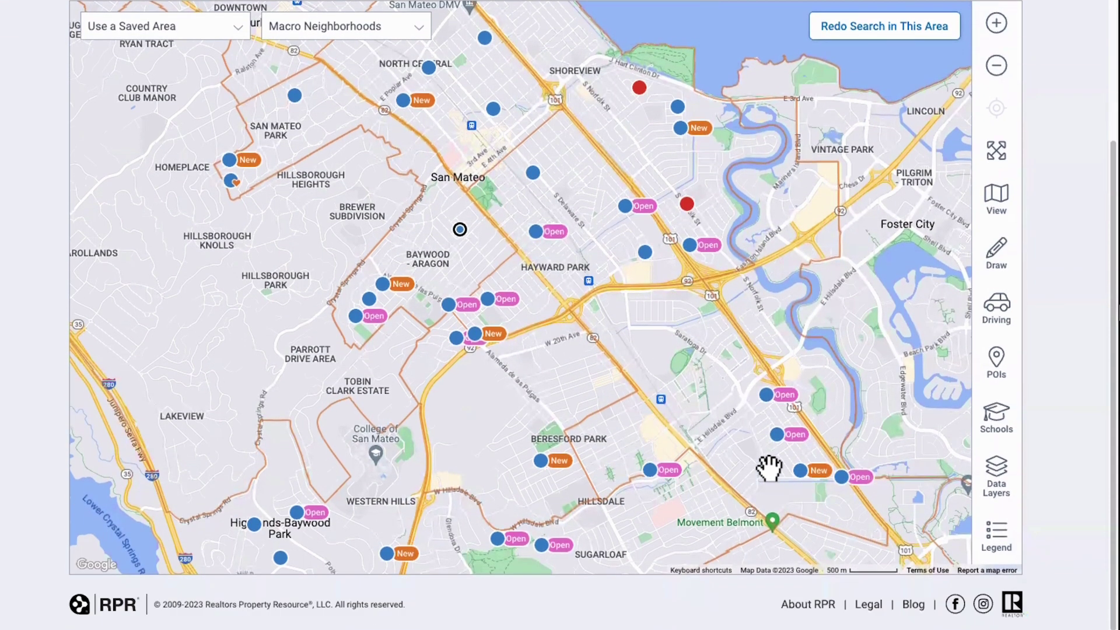
pyautogui.click(757, 461)
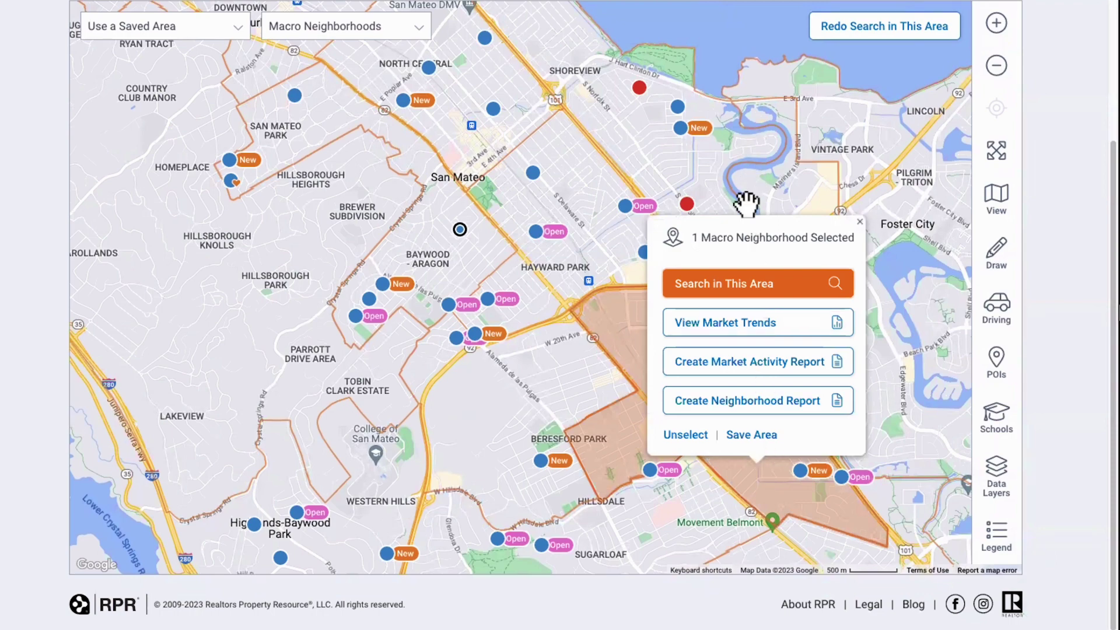
pyautogui.click(756, 325)
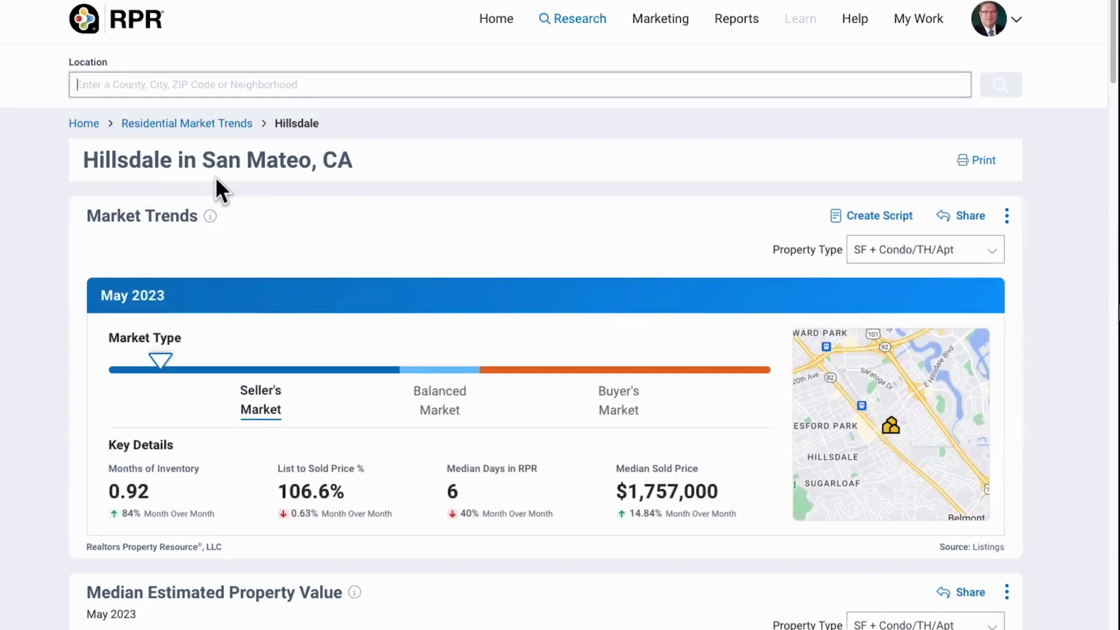
# Step: Review Hillsdale's key market details, and show the Belmont macro neighborhood's summary on the enlarged market map
pyautogui.scroll(-3, 435, 230)
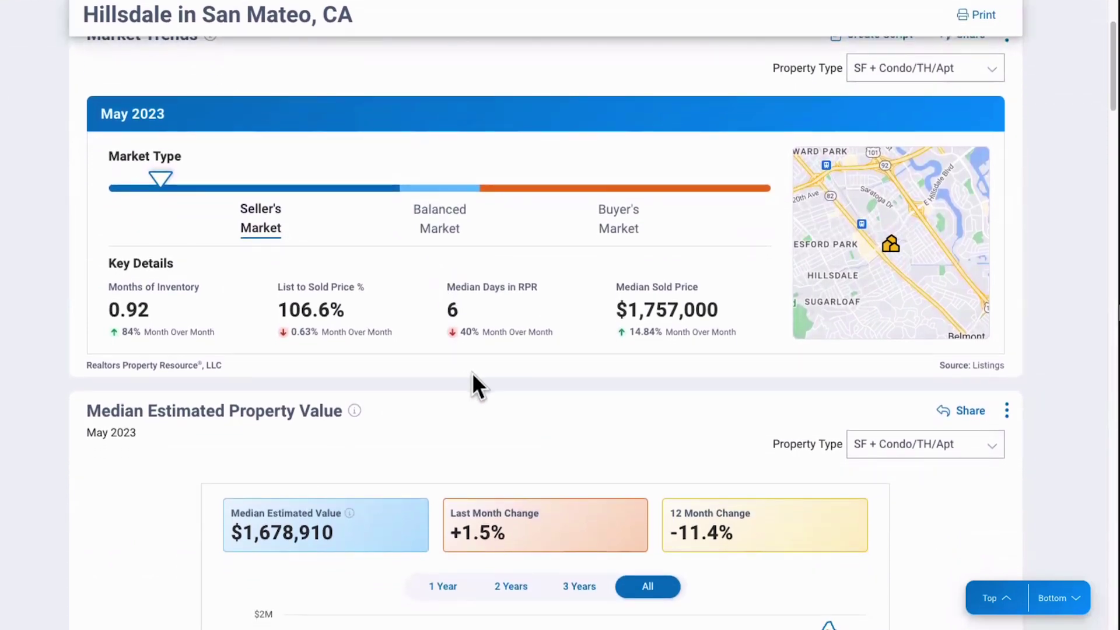
pyautogui.scroll(-4, 472, 371)
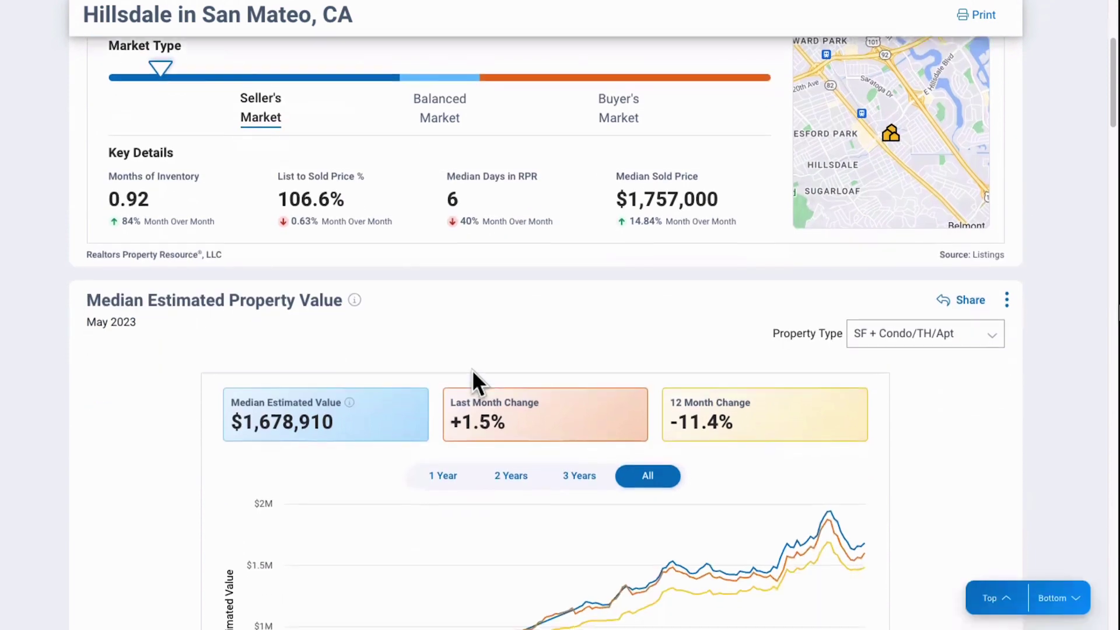
pyautogui.scroll(4, 472, 373)
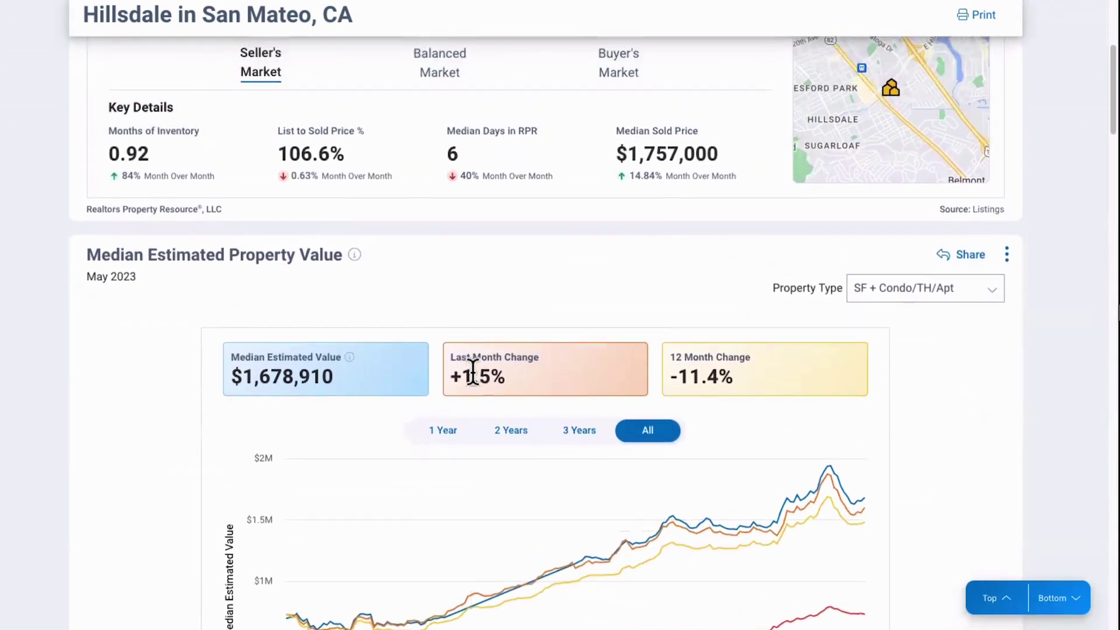
pyautogui.scroll(1, 472, 370)
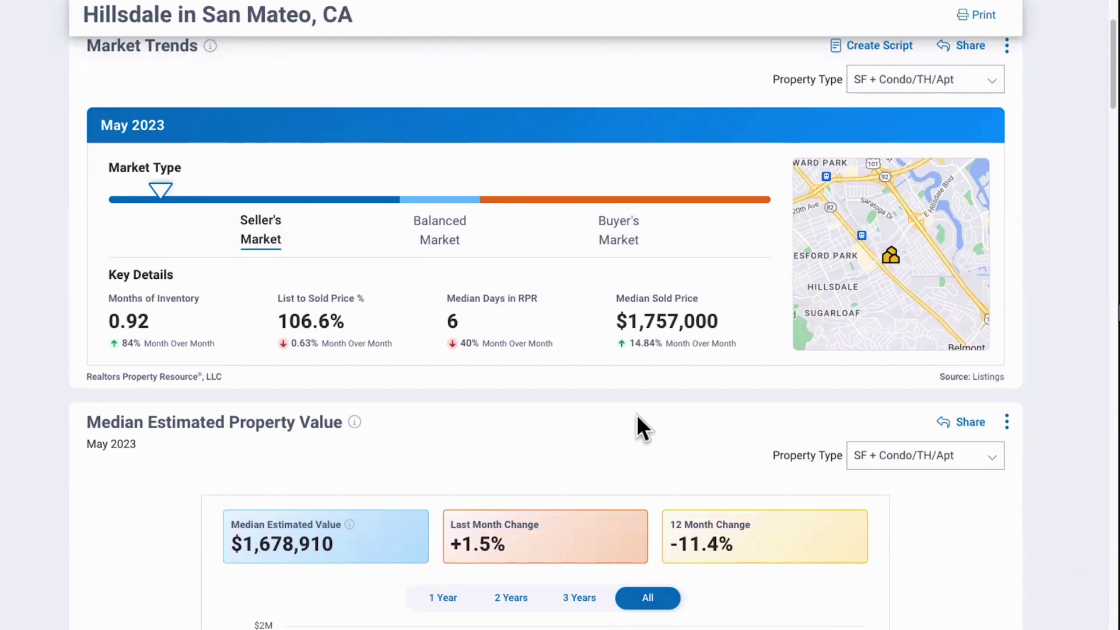
pyautogui.click(871, 263)
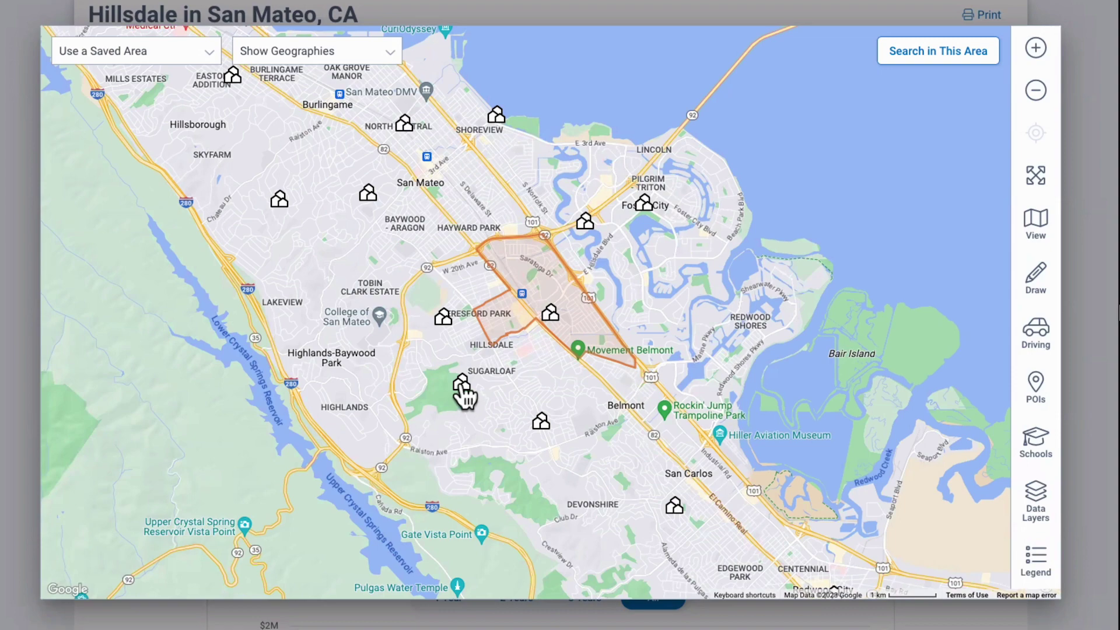
pyautogui.click(541, 424)
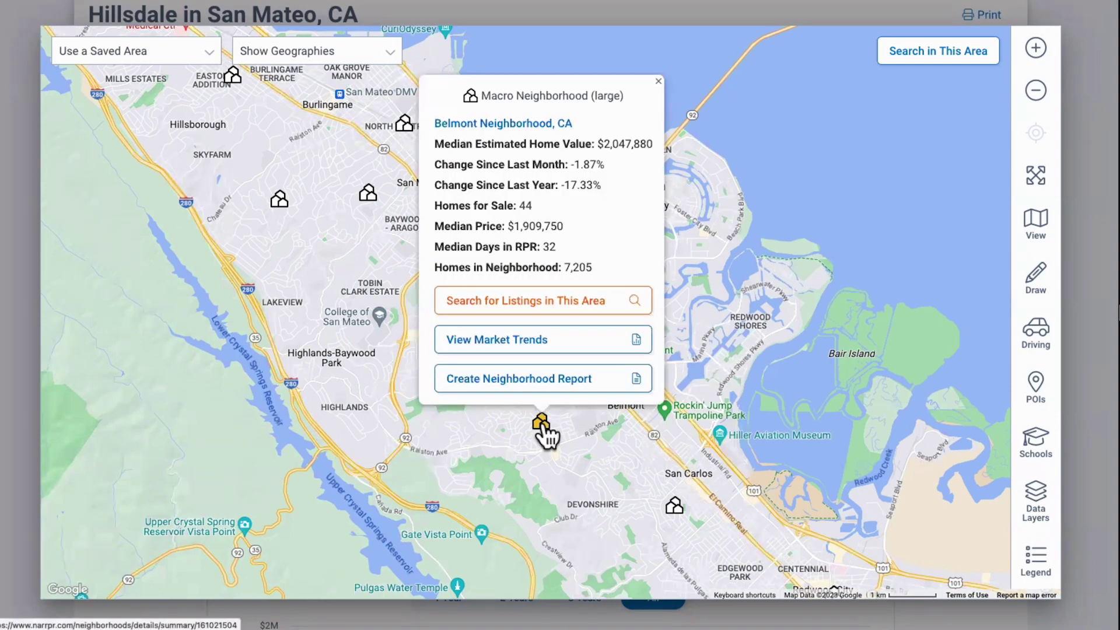
# Step: Close Belmont's summary and the enlarged map, and look up residential market trends for San Mateo, California
pyautogui.click(659, 82)
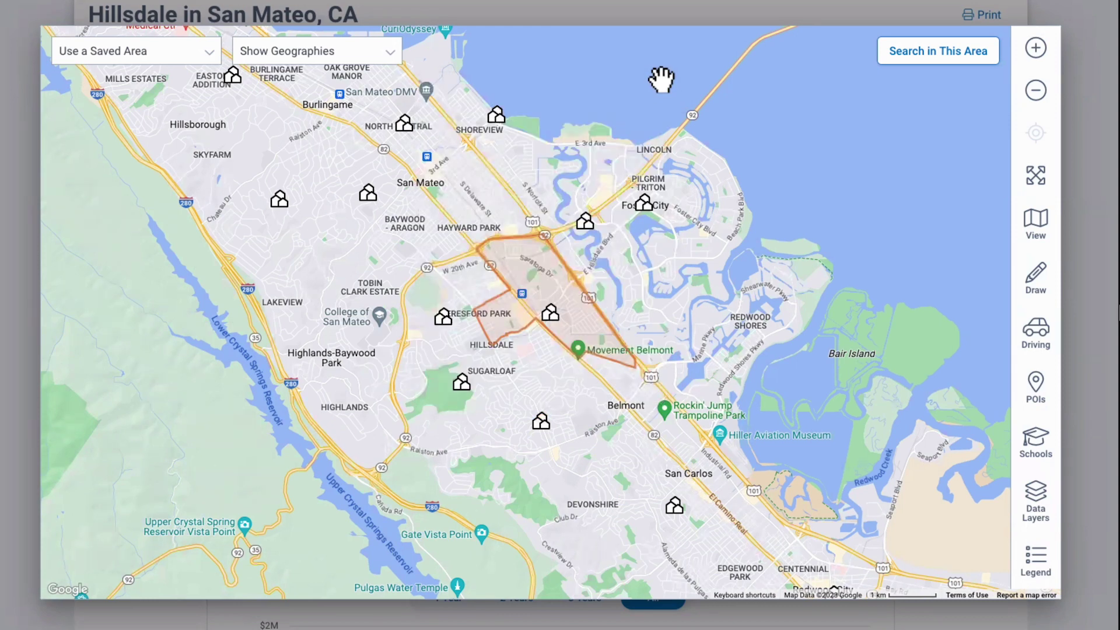
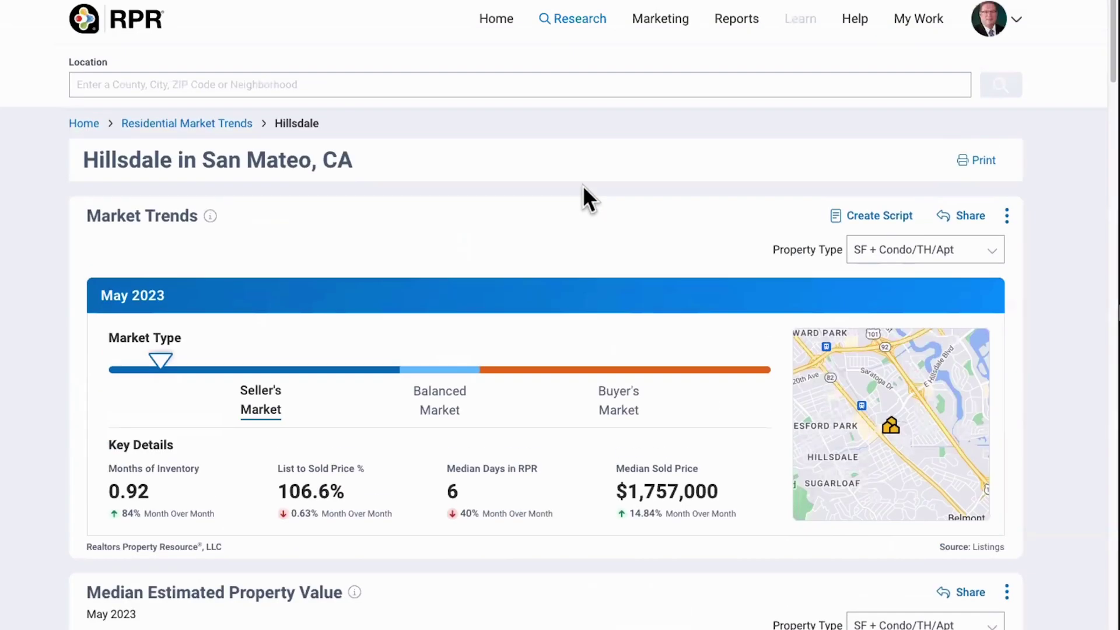
pyautogui.click(571, 21)
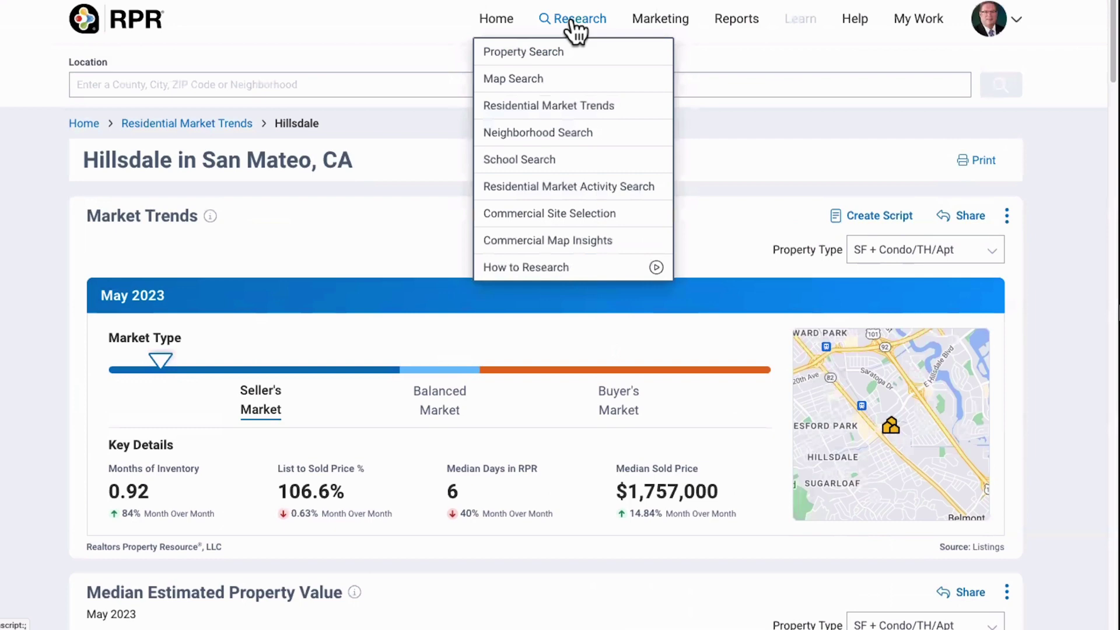
pyautogui.click(536, 110)
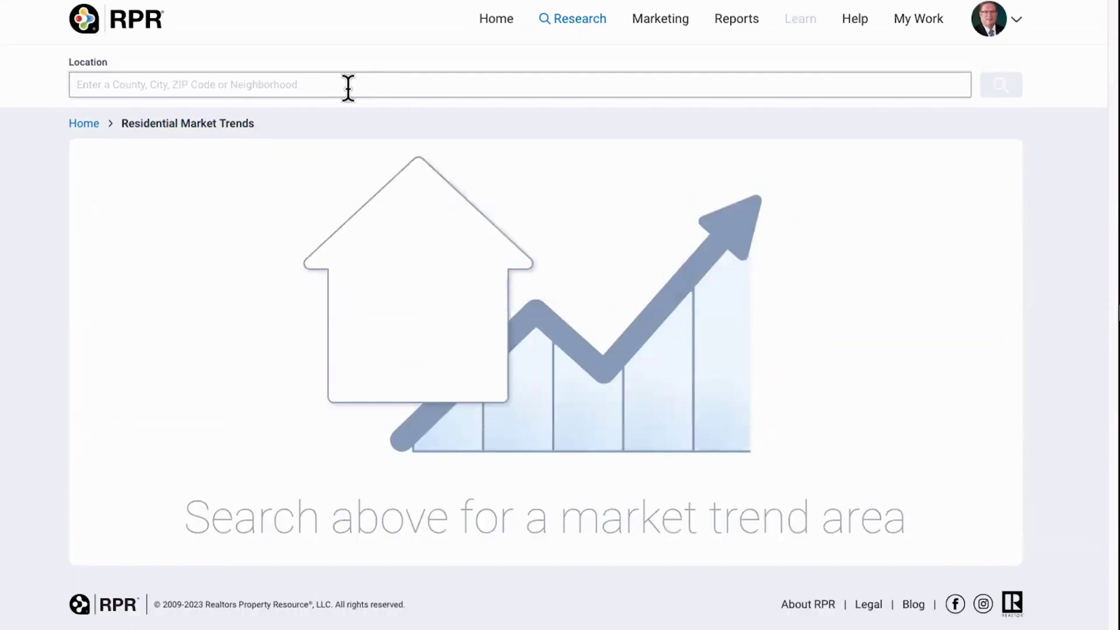
pyautogui.write('san ma')
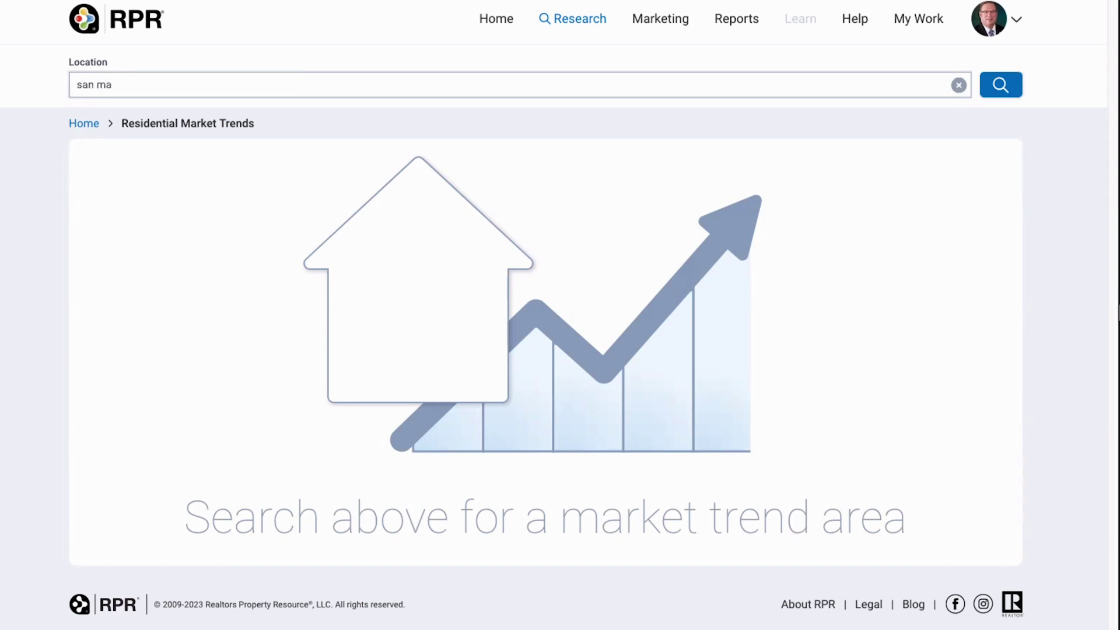
pyautogui.write('teo, ca')
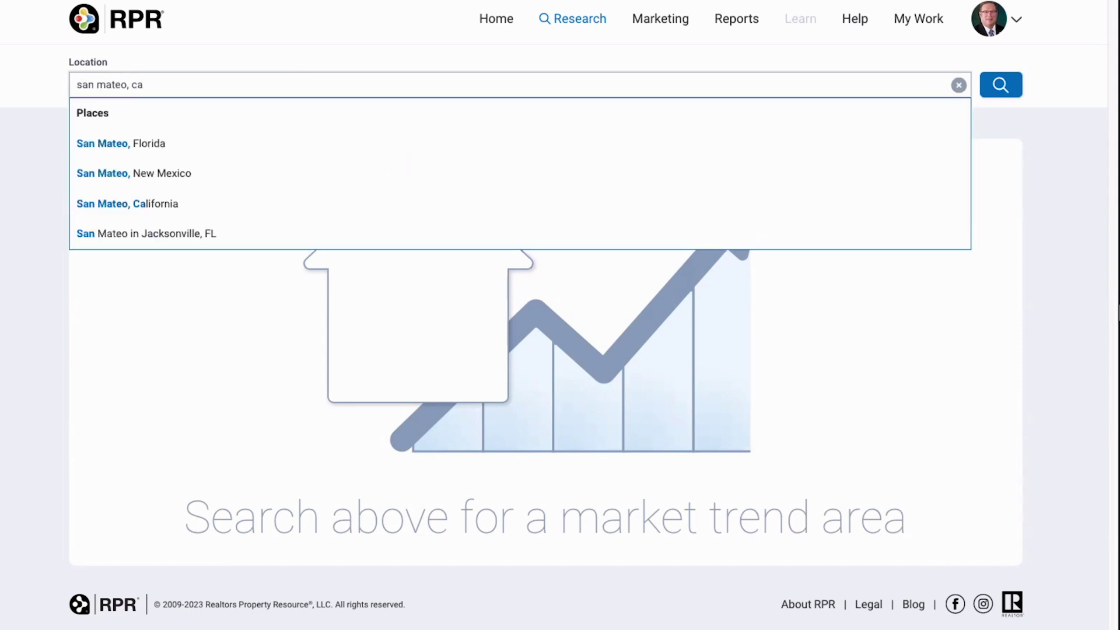
pyautogui.click(142, 143)
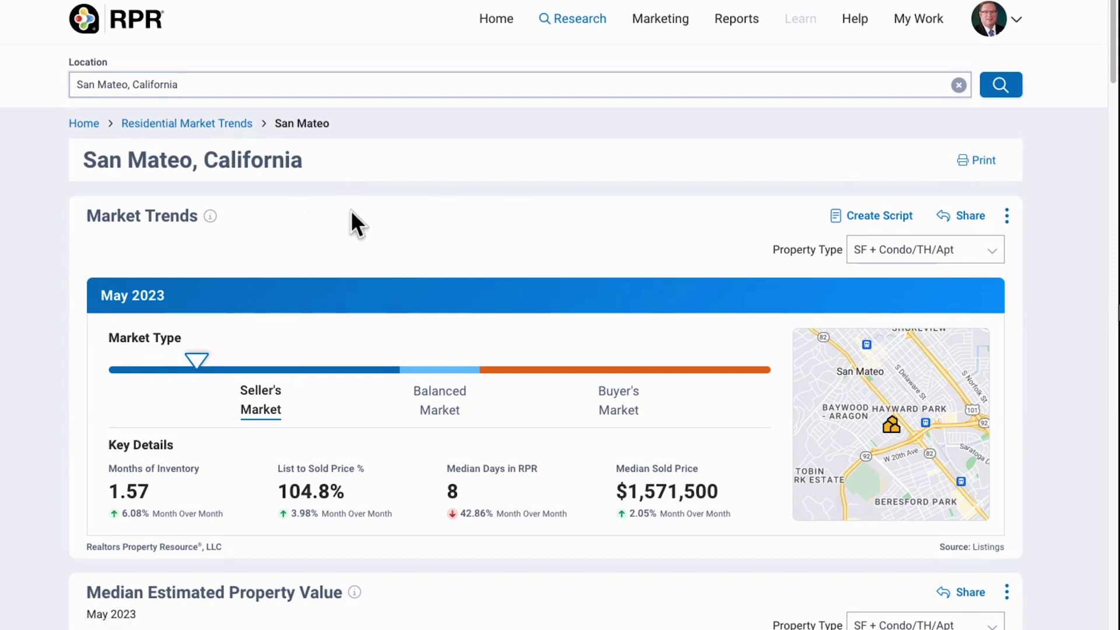
# Step: Start sharing the San Mateo Market Trends chart and show the additional JPG, PNG and Copy export options
pyautogui.scroll(-1, 351, 211)
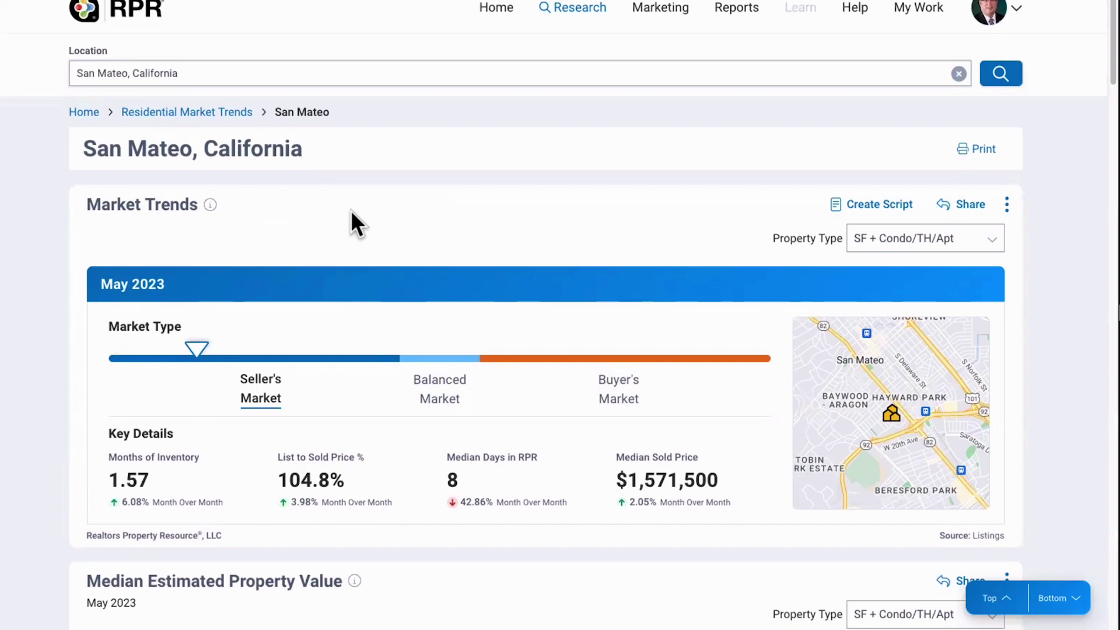
pyautogui.scroll(1, 352, 212)
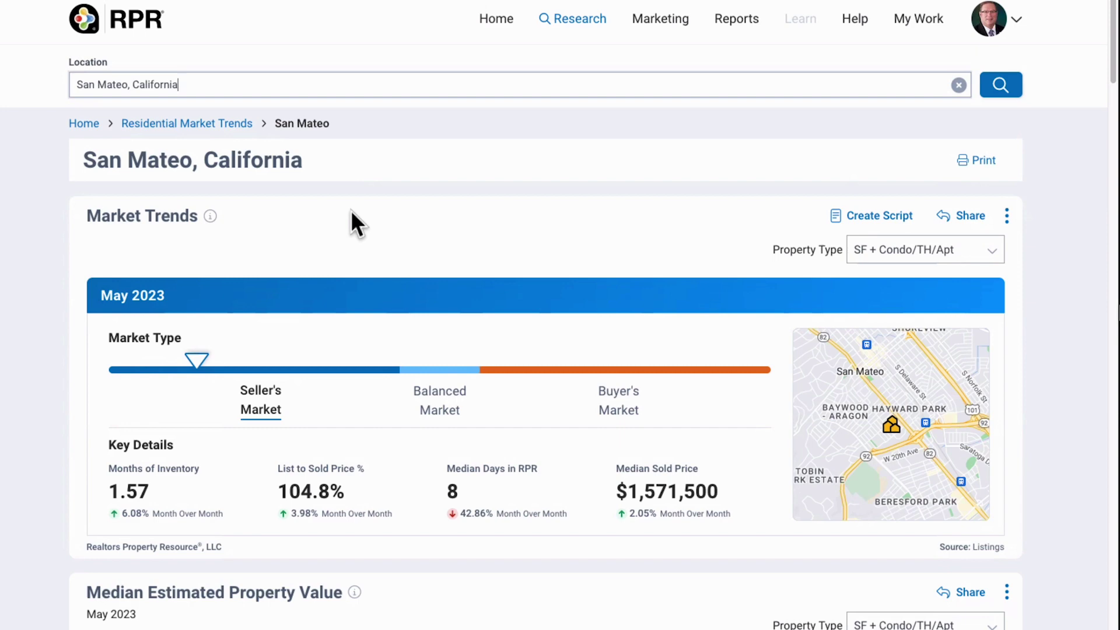
pyautogui.scroll(-1, 352, 213)
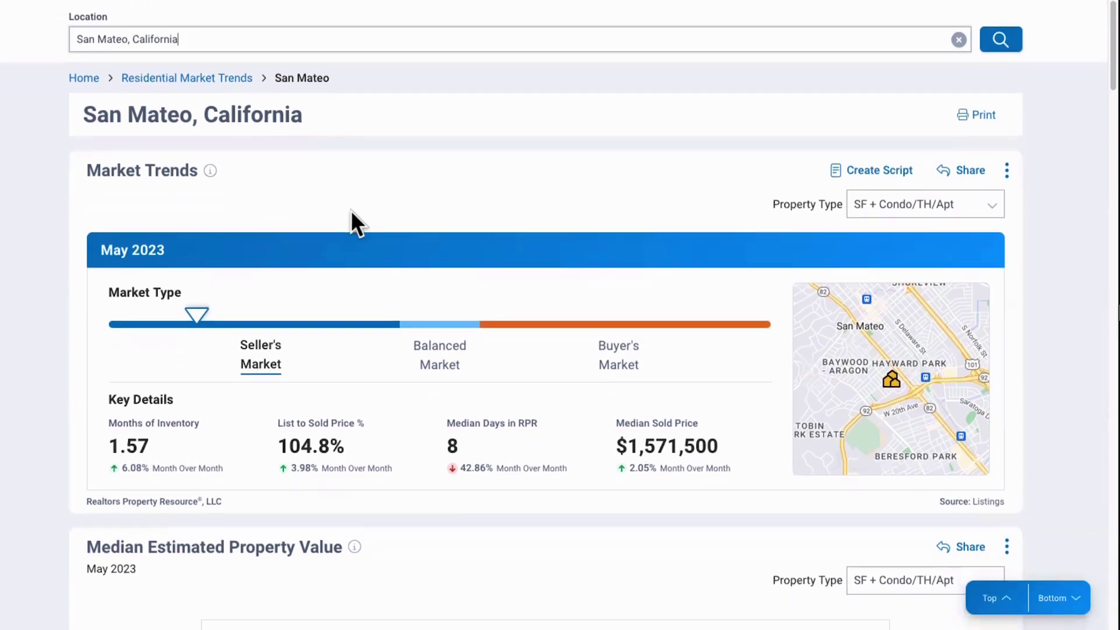
pyautogui.scroll(-1, 352, 211)
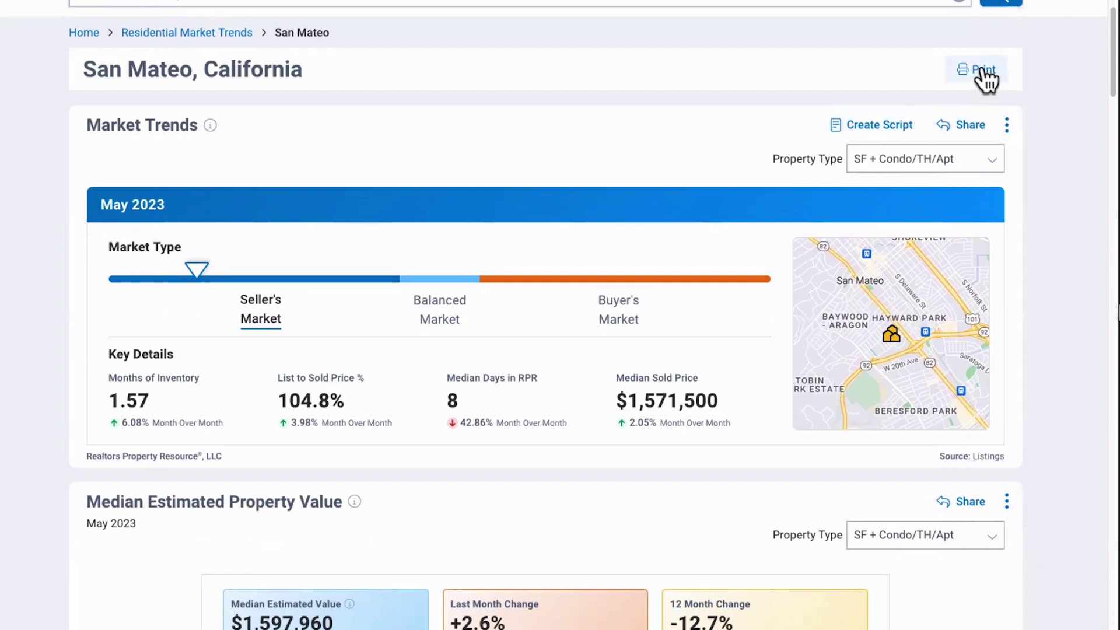
pyautogui.click(970, 125)
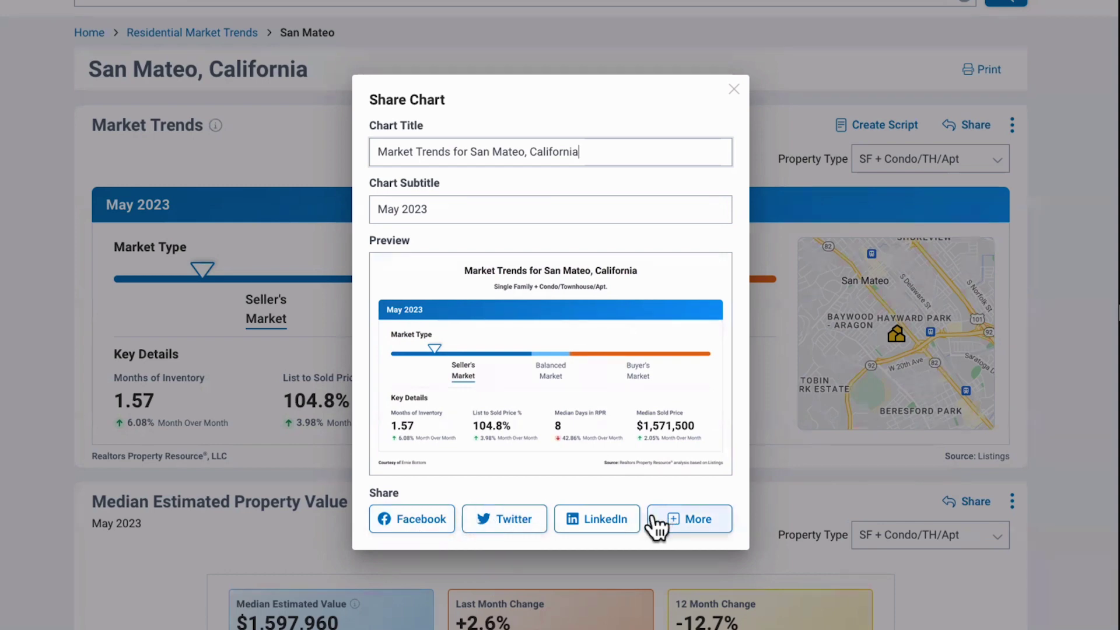
pyautogui.click(688, 521)
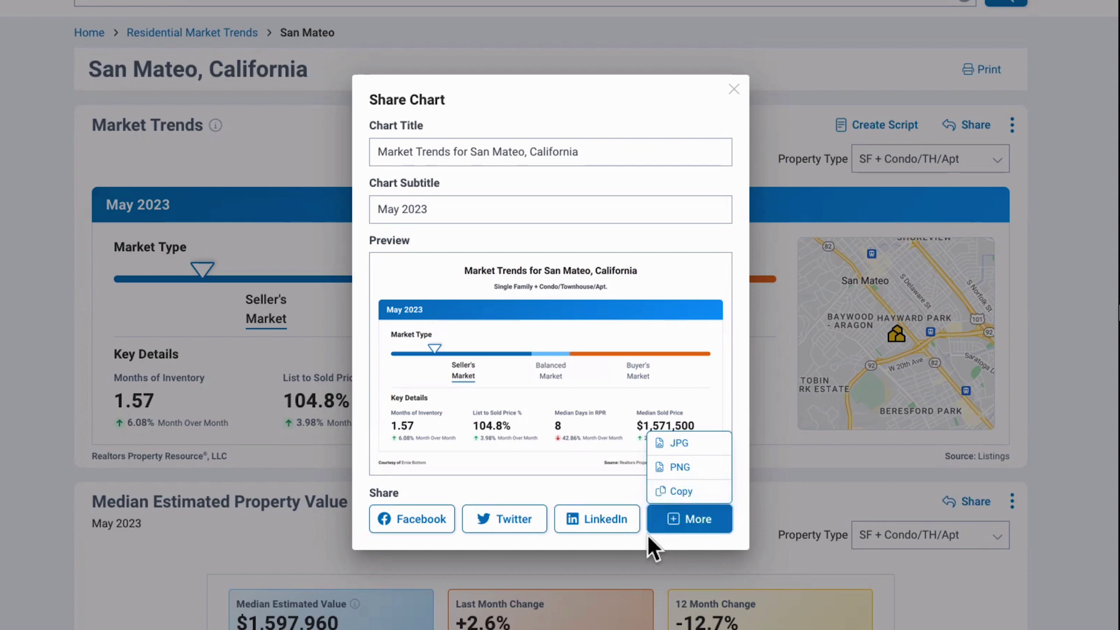
# Step: Prepare the chart image for Facebook, share it there, and close the chart sharing dialog
pyautogui.click(405, 514)
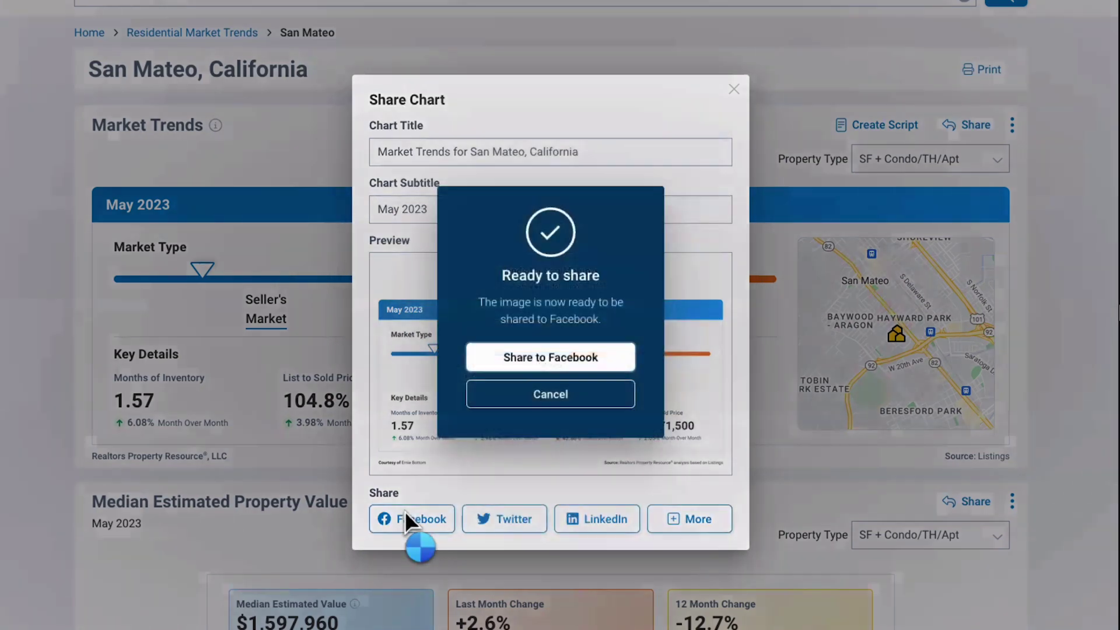
pyautogui.click(556, 358)
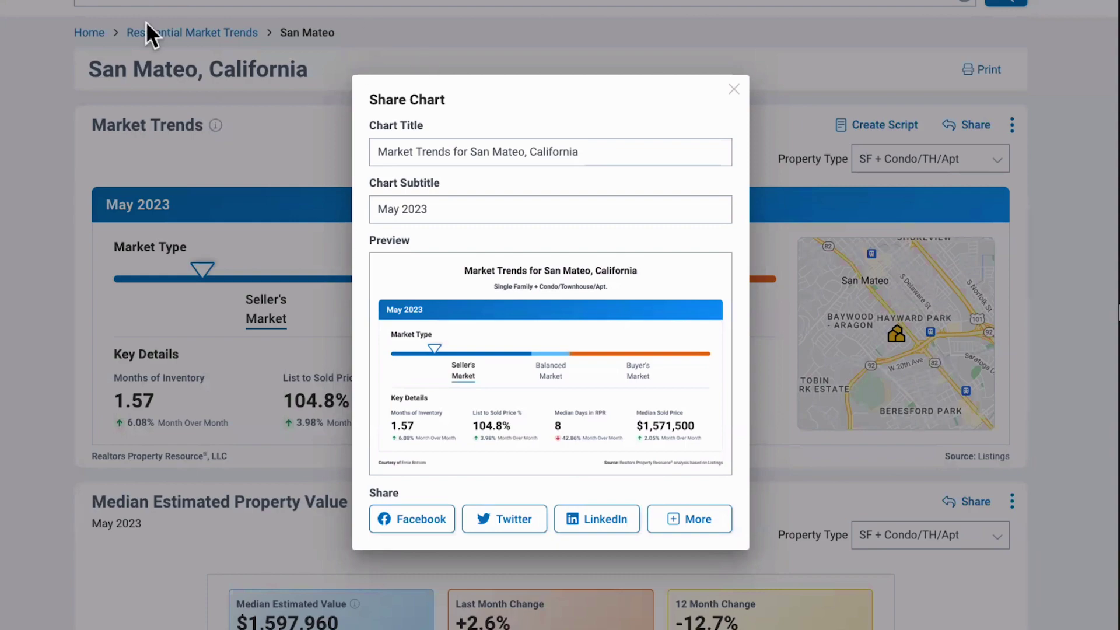
pyautogui.click(734, 89)
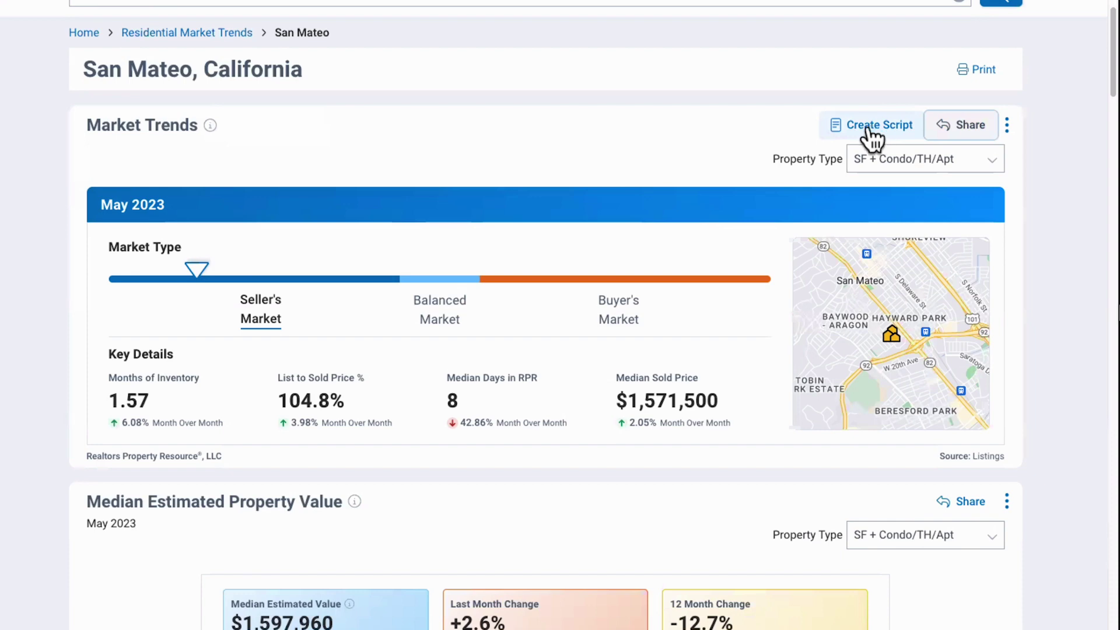
# Step: Open the Market Trends ScriptWriter for San Mateo and examine its tone, audience and content type choices
pyautogui.click(876, 130)
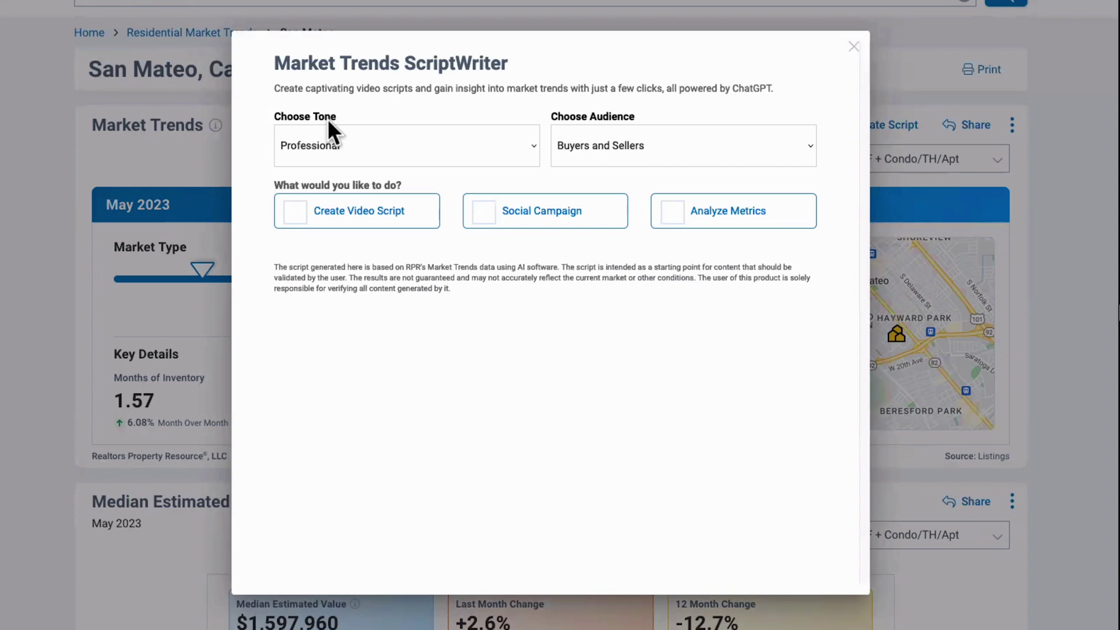
pyautogui.click(528, 147)
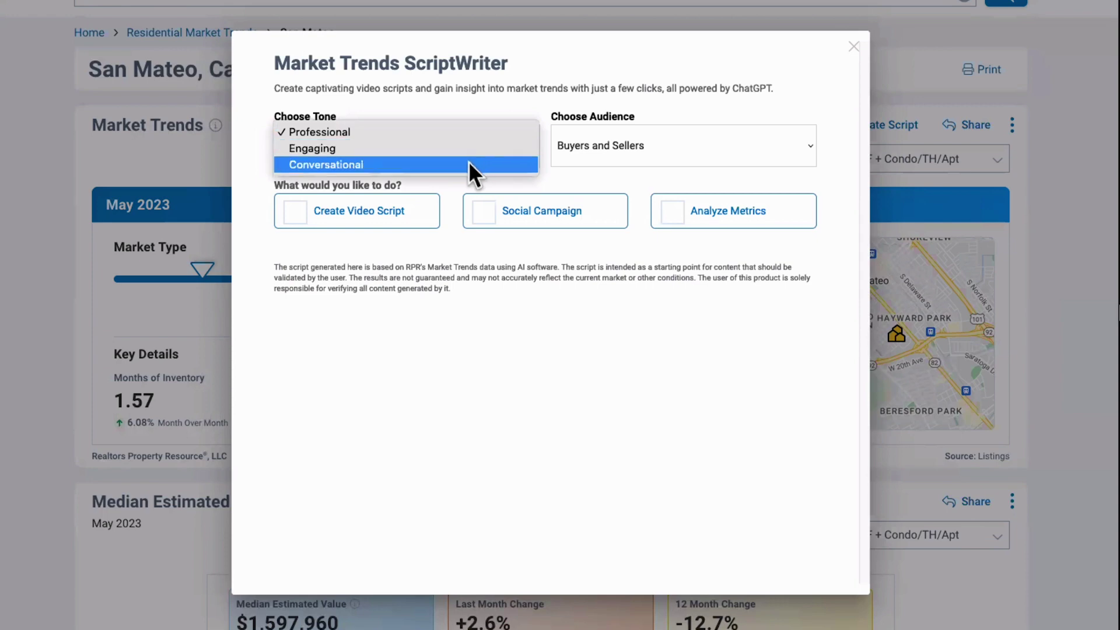
pyautogui.click(523, 96)
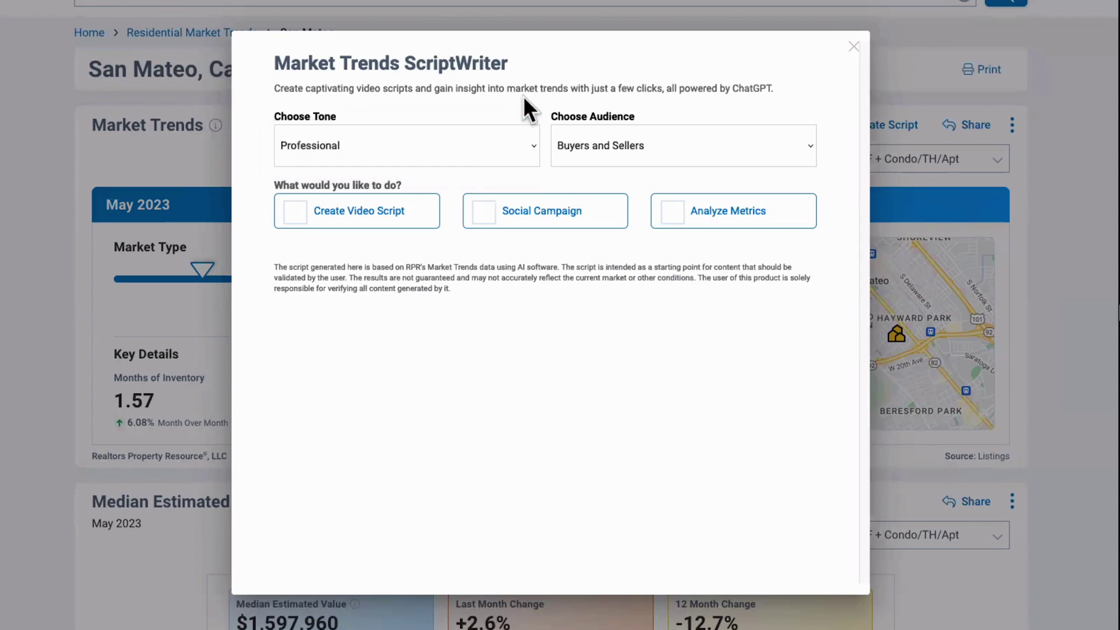
pyautogui.click(809, 144)
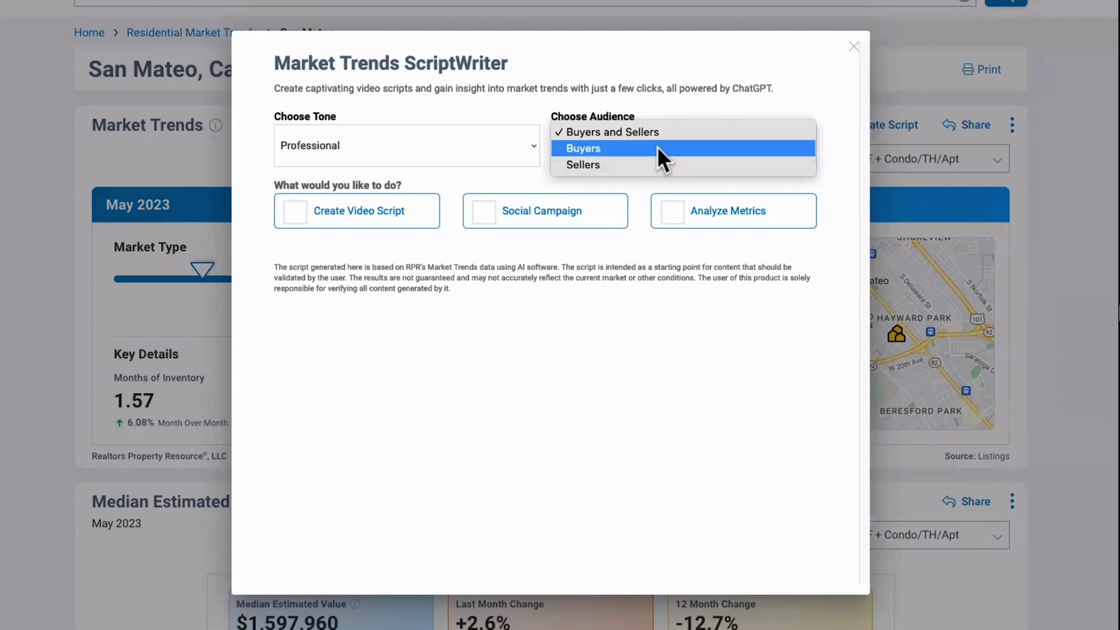
pyautogui.click(572, 58)
pyautogui.click(322, 221)
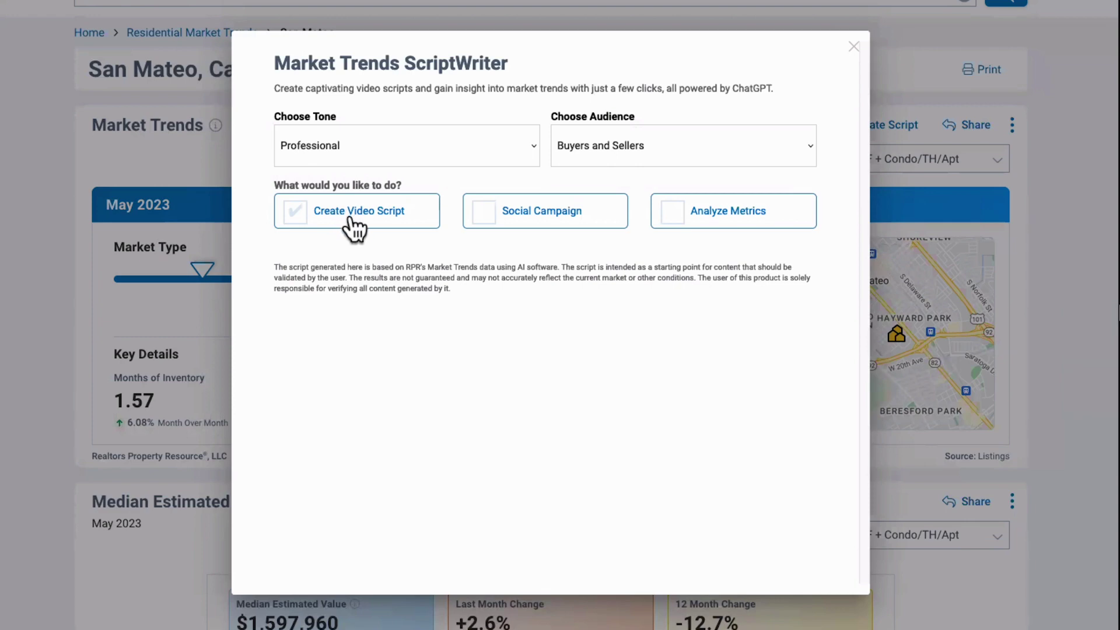
pyautogui.click(565, 223)
pyautogui.click(726, 228)
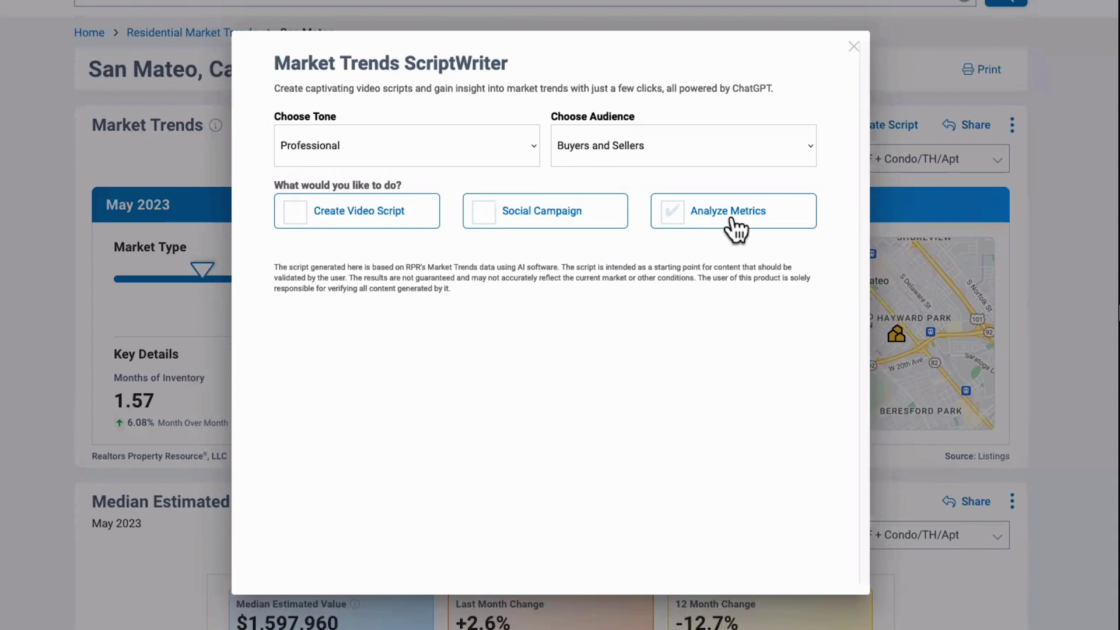